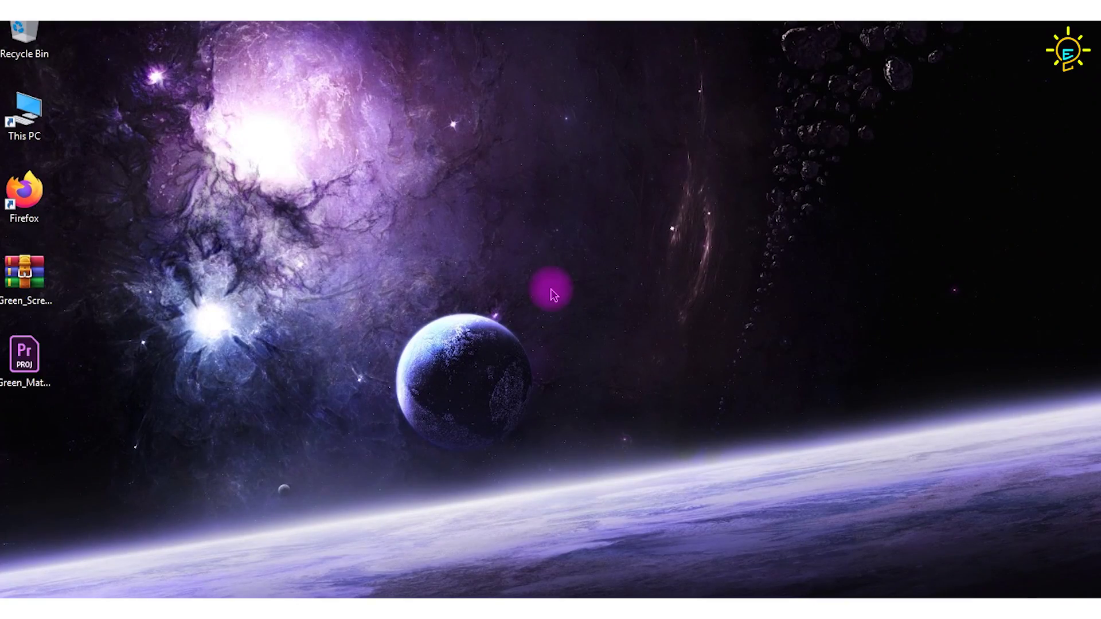
# Extract Green_Screen_Source_Files.rar onto the desktop using Extract Here
pyautogui.click(26, 275)
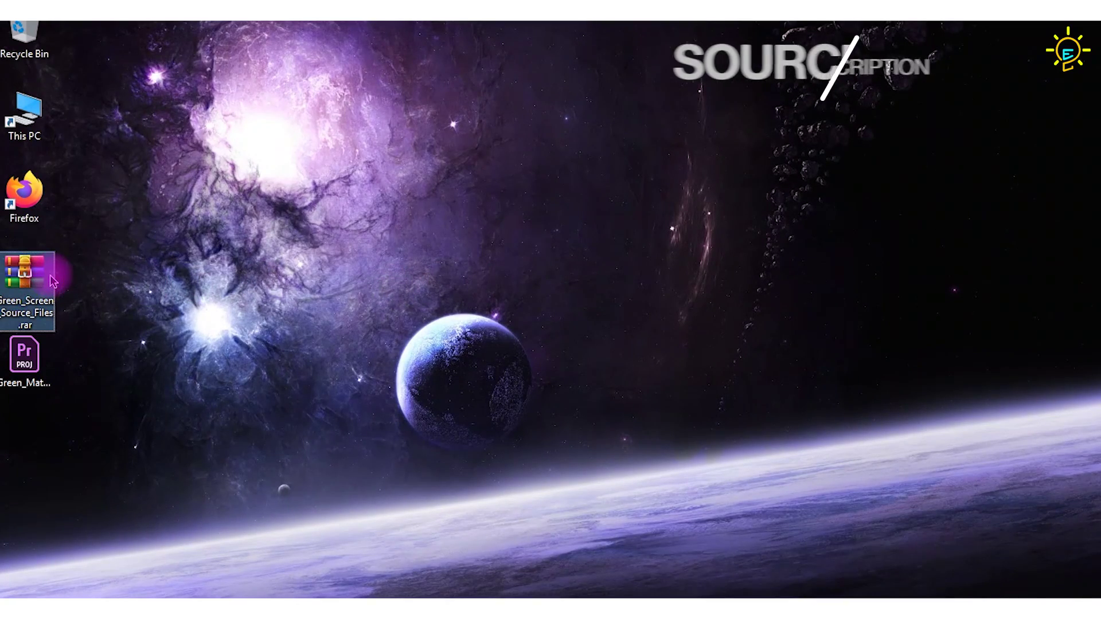
pyautogui.rightClick(39, 276)
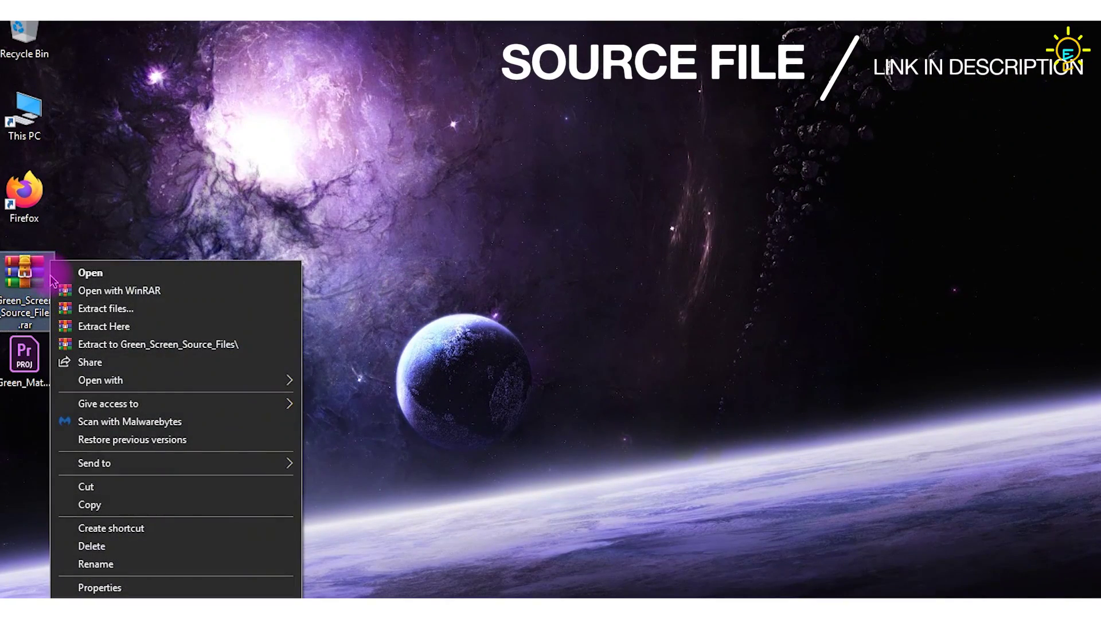
pyautogui.click(96, 344)
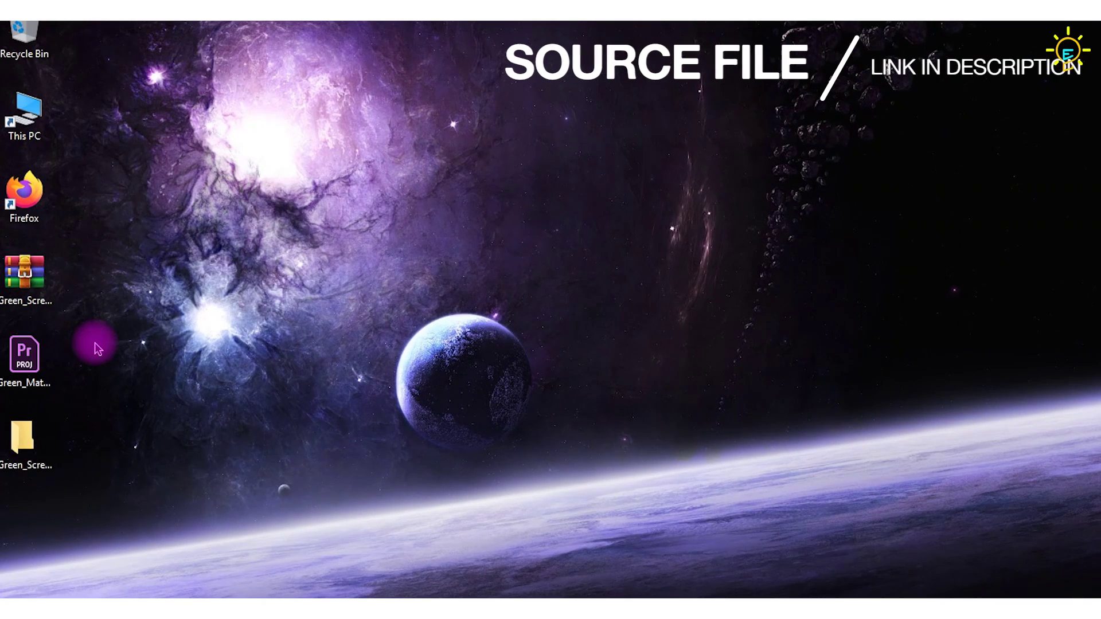
# Import all four media files from the innermost Green_Screen_Source_Files folder into the Project panel
pyautogui.doubleClick(24, 438)
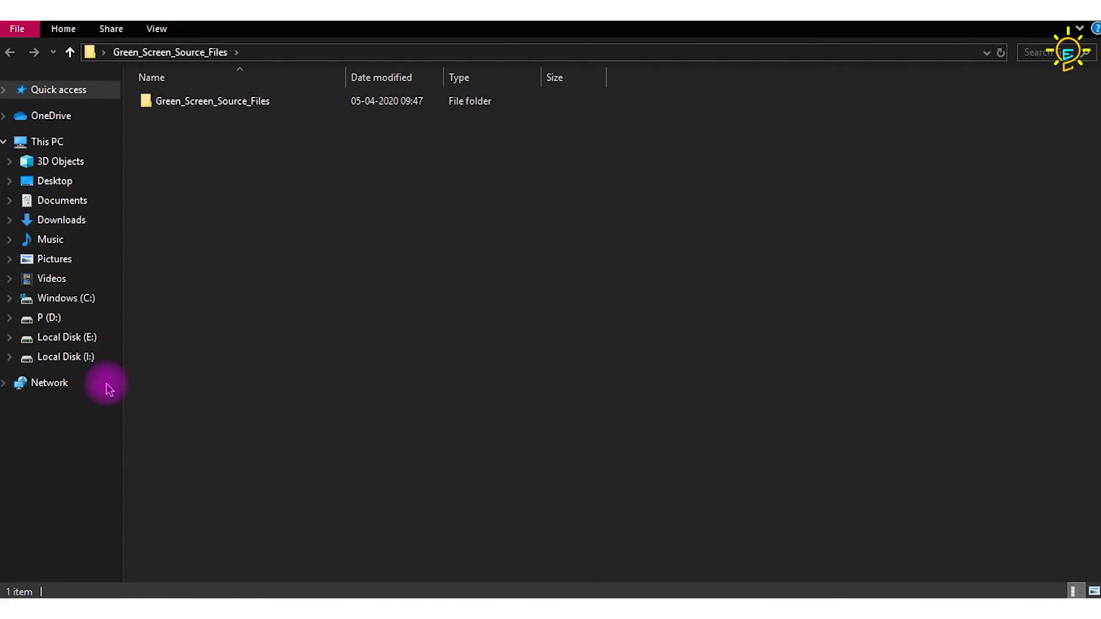
pyautogui.doubleClick(259, 102)
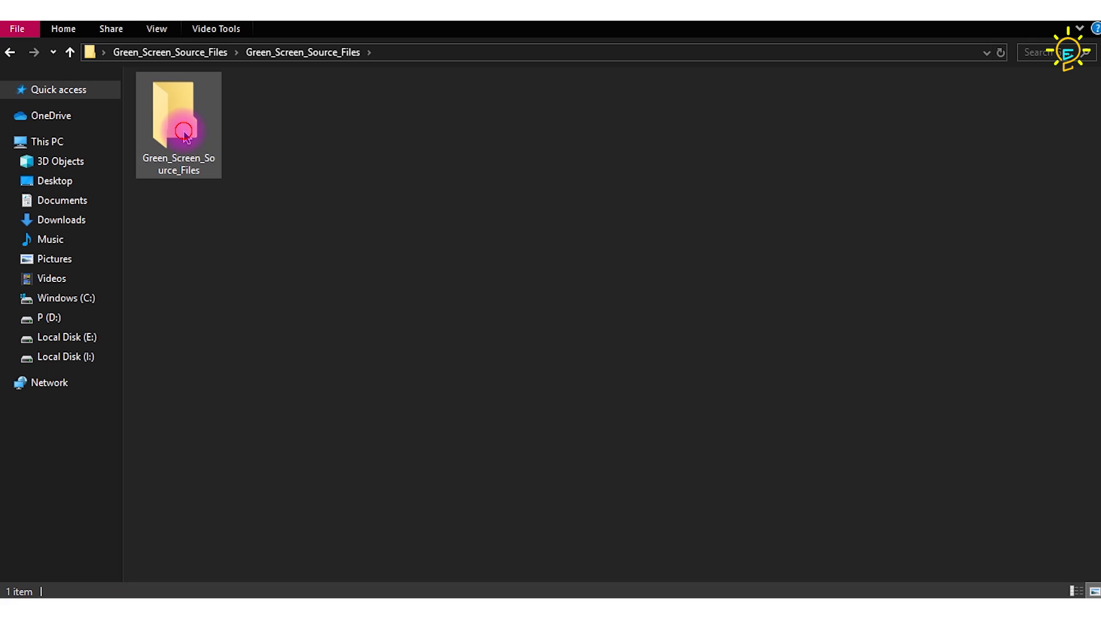
pyautogui.doubleClick(177, 119)
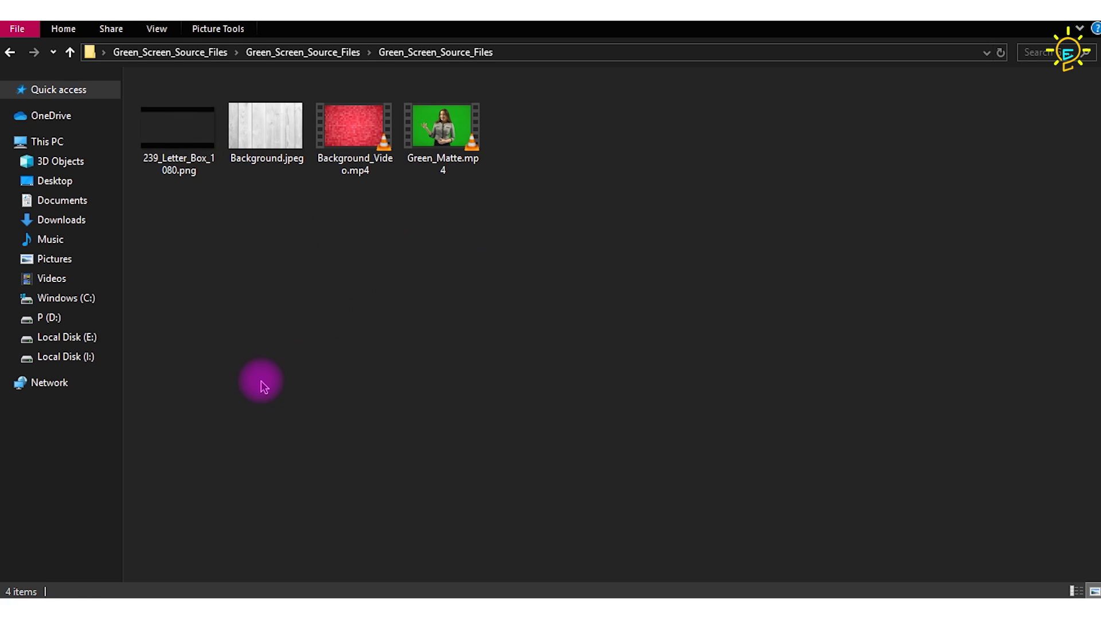
pyautogui.moveTo(593, 340); pyautogui.dragTo(142, 97)
pyautogui.moveTo(179, 129)
pyautogui.mouseDown()
pyautogui.moveTo(209, 559)
pyautogui.moveTo(241, 256)
pyautogui.mouseUp()
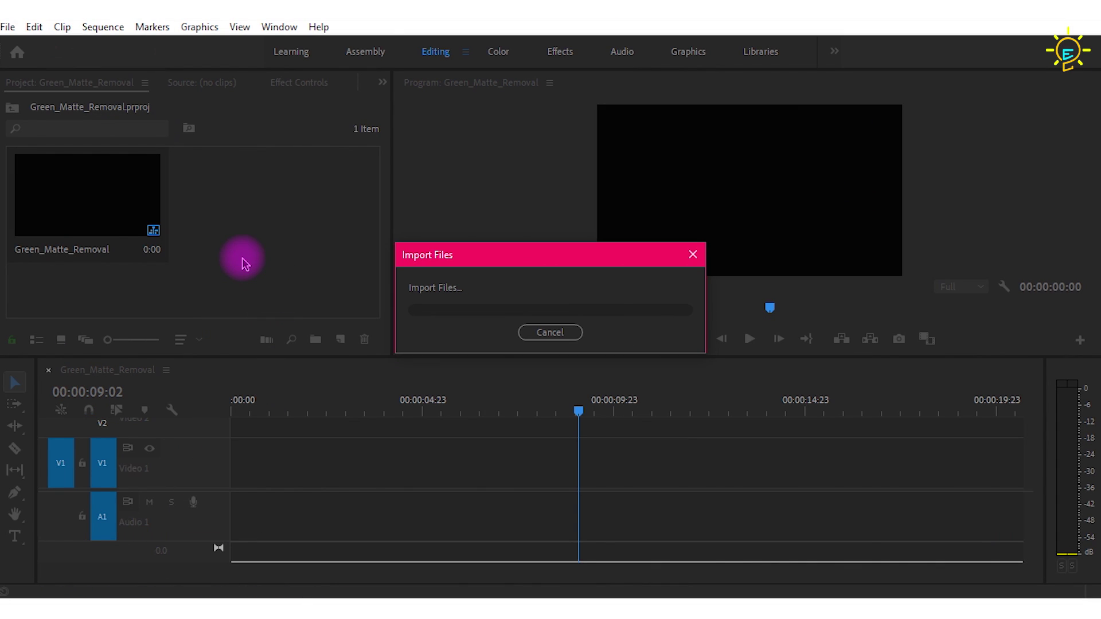
pyautogui.click(74, 190)
pyautogui.click(103, 27)
pyautogui.click(197, 40)
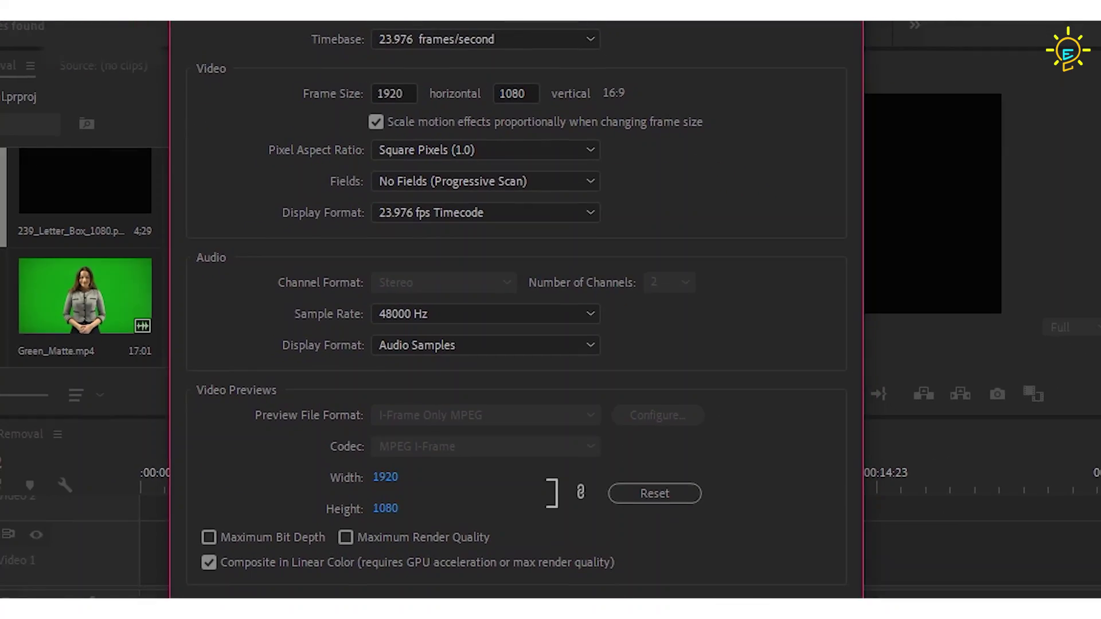
pyautogui.click(614, 592)
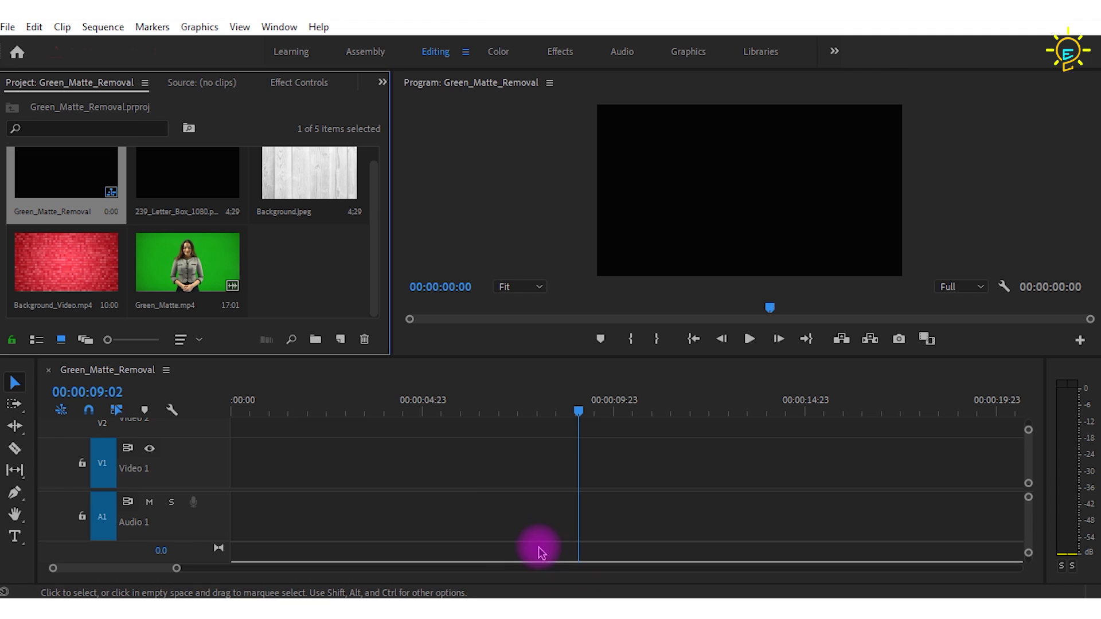
# Place only the video of Green_Matte.mp4 from the Source monitor onto track V1
pyautogui.doubleClick(197, 266)
pyautogui.moveTo(175, 286); pyautogui.dragTo(239, 476)
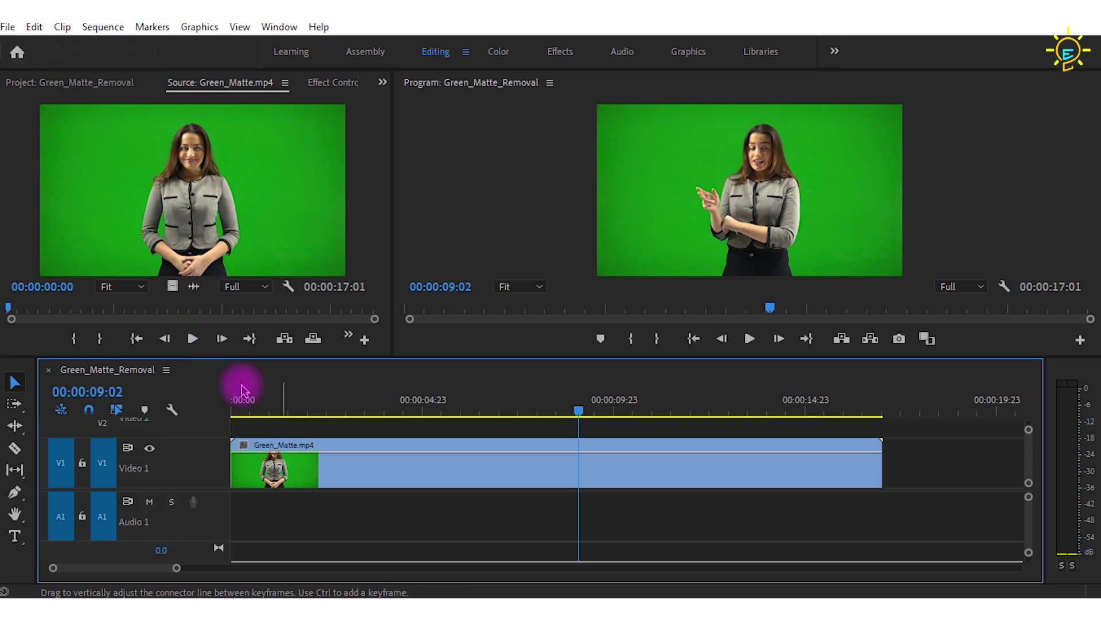
pyautogui.click(45, 83)
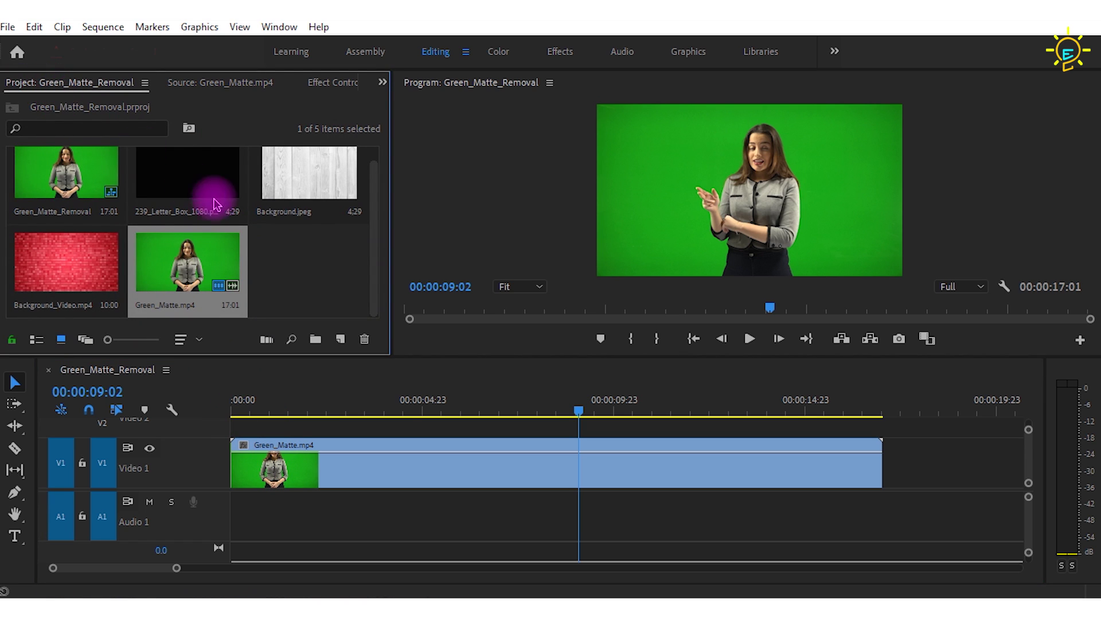
pyautogui.click(284, 250)
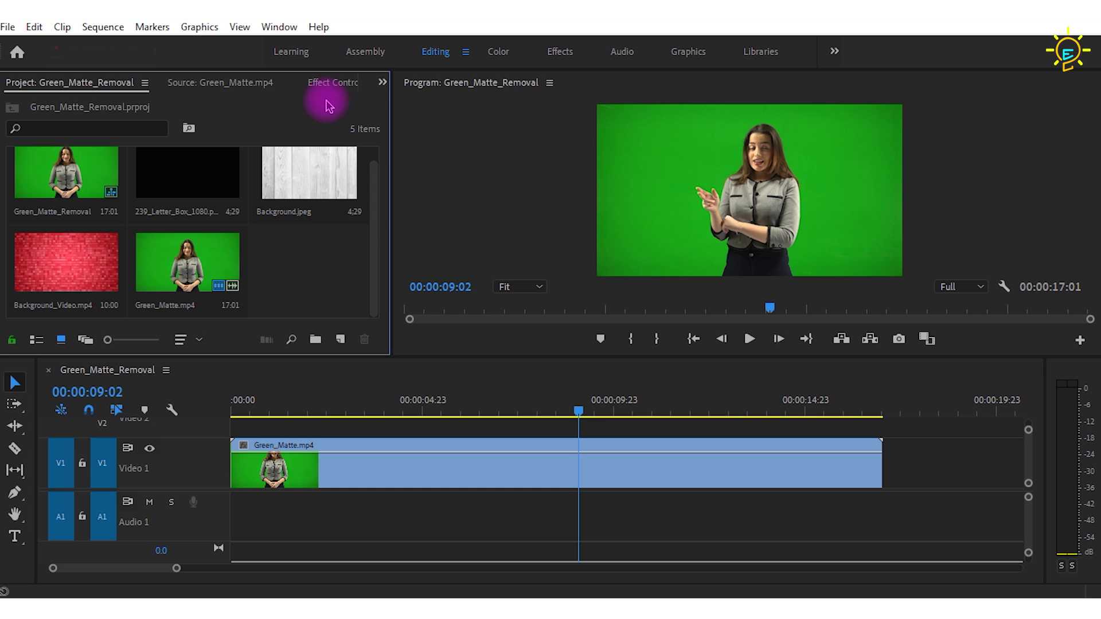
# Find the Crop effect in the Effects panel and apply it to Green_Matte.mp4 on V1
pyautogui.click(379, 84)
pyautogui.click(403, 157)
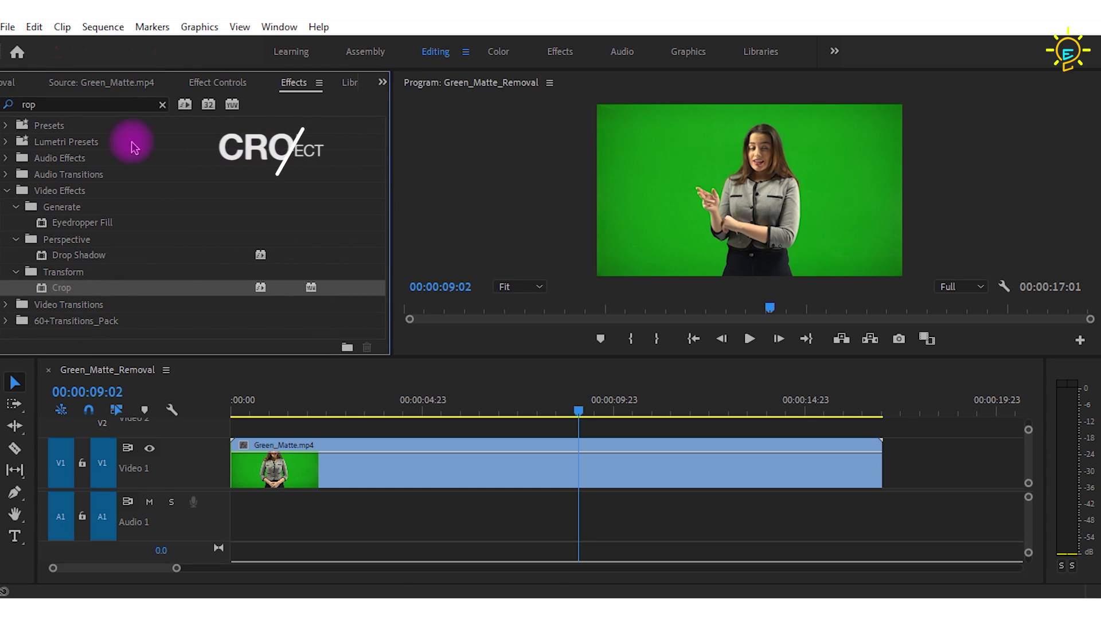
pyautogui.click(40, 104)
pyautogui.moveTo(40, 104); pyautogui.dragTo(7, 104)
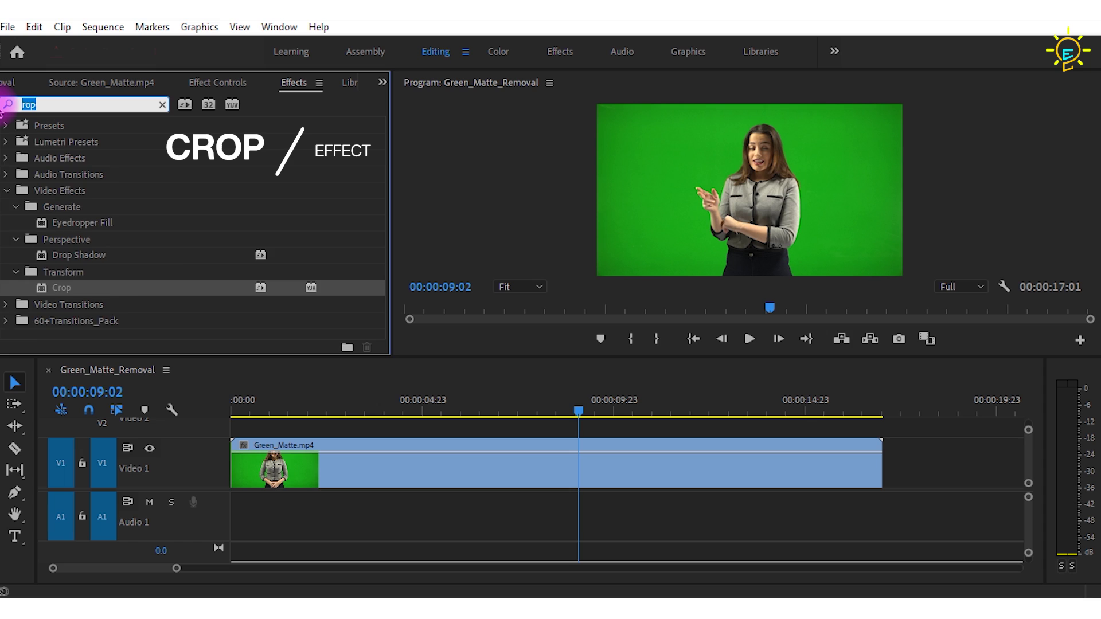
pyautogui.write('crop')
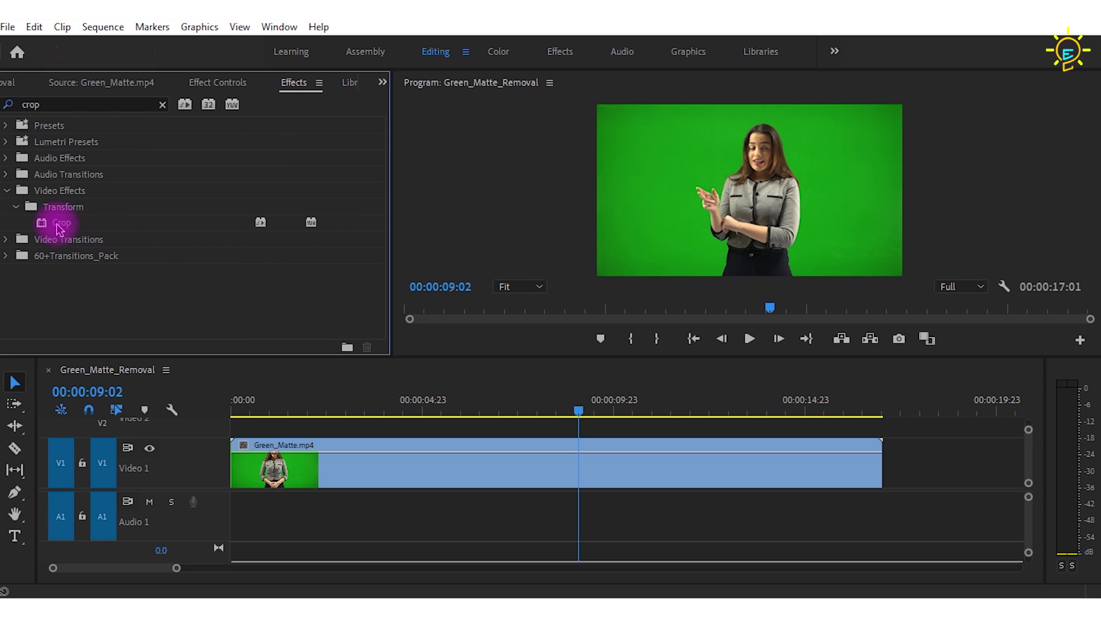
pyautogui.moveTo(60, 222); pyautogui.dragTo(310, 462)
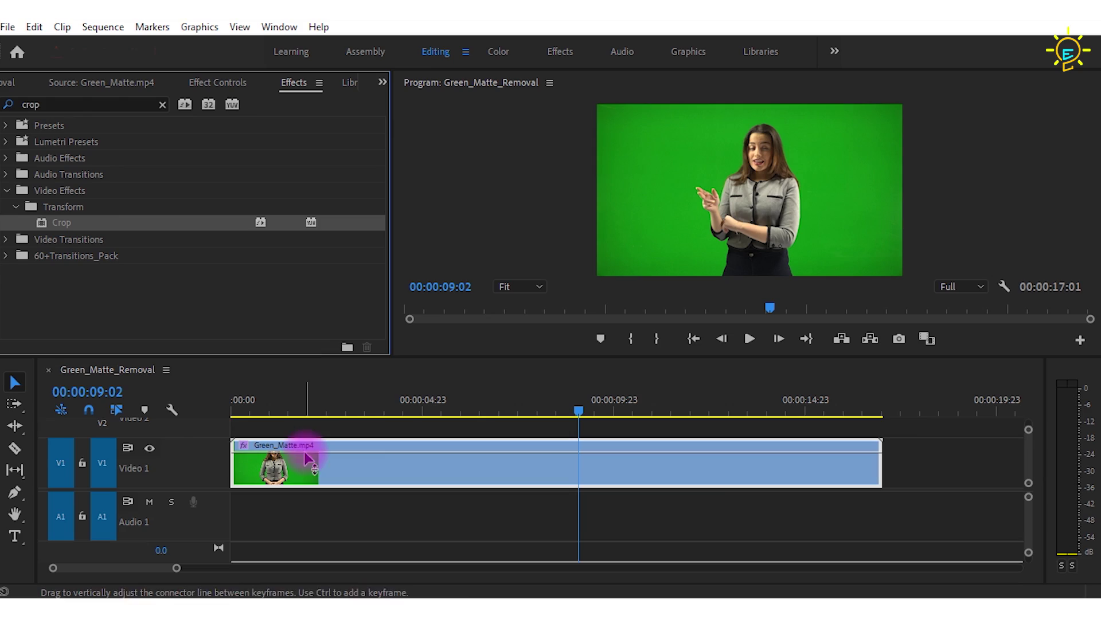
# Set Crop Left and Right to 4.0% and check the result in a maximized Program monitor
pyautogui.click(218, 83)
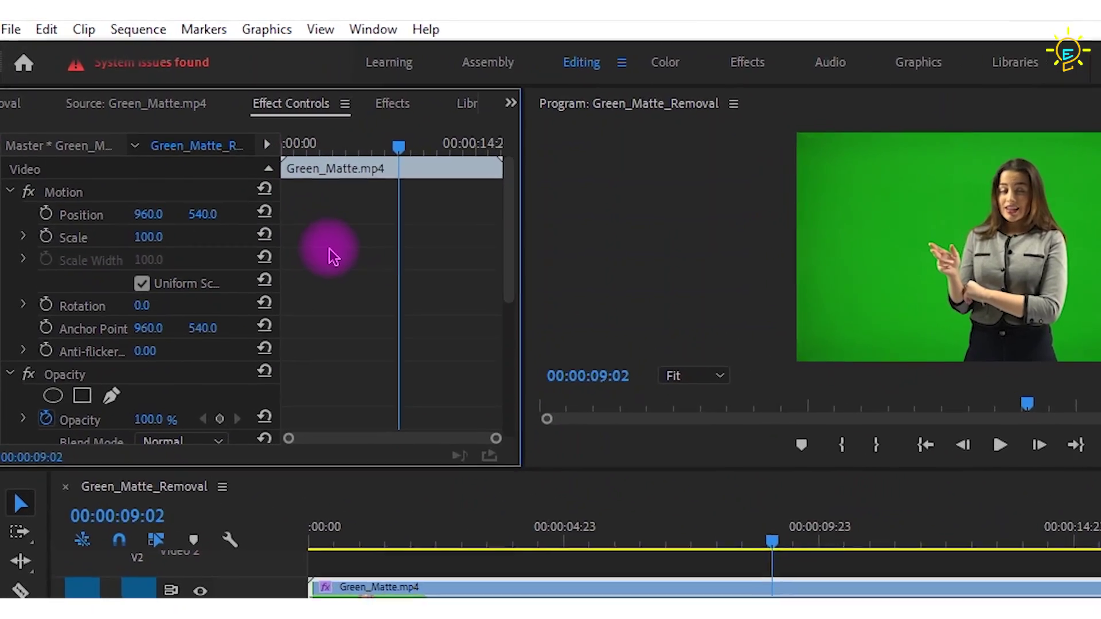
pyautogui.scroll(-3, 330, 249)
pyautogui.scroll(-2, 374, 344)
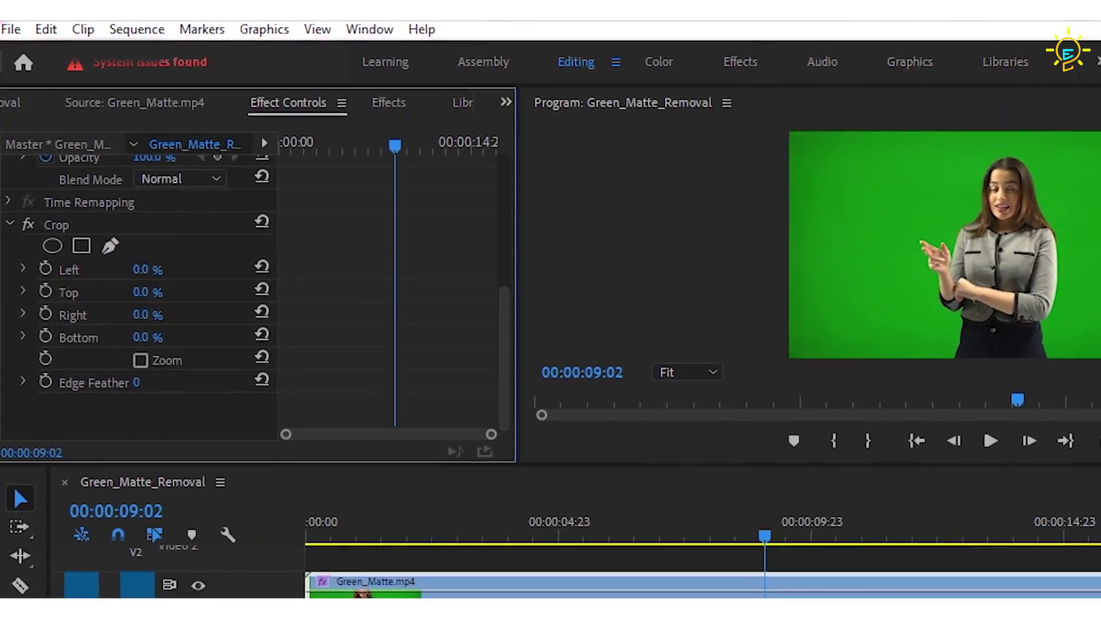
pyautogui.click(155, 282)
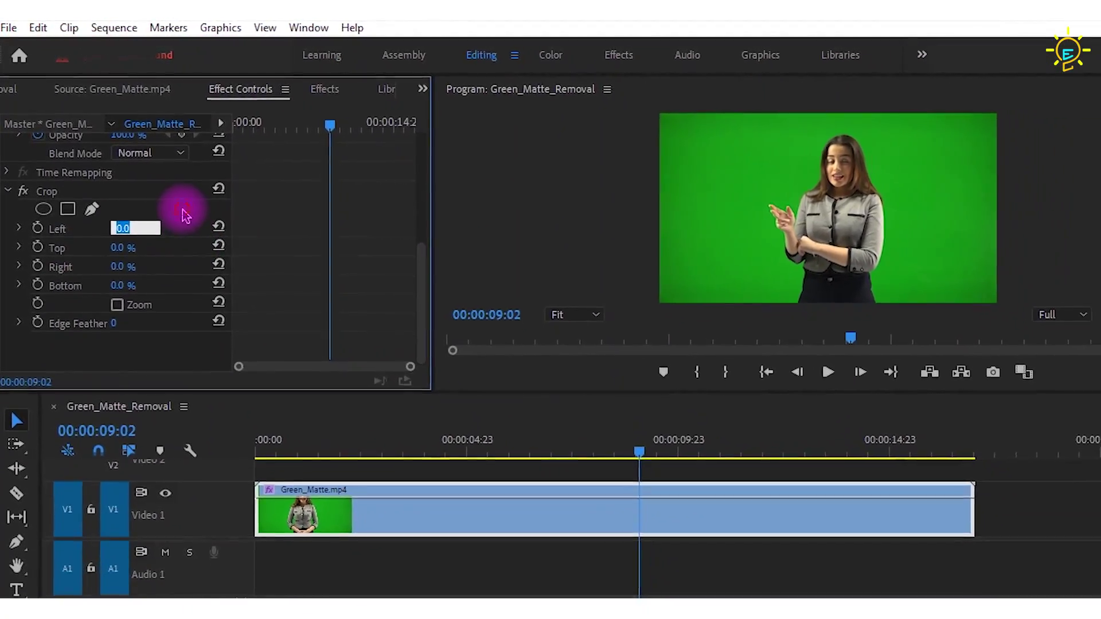
pyautogui.write('21')
pyautogui.press('Return')
pyautogui.write('14')
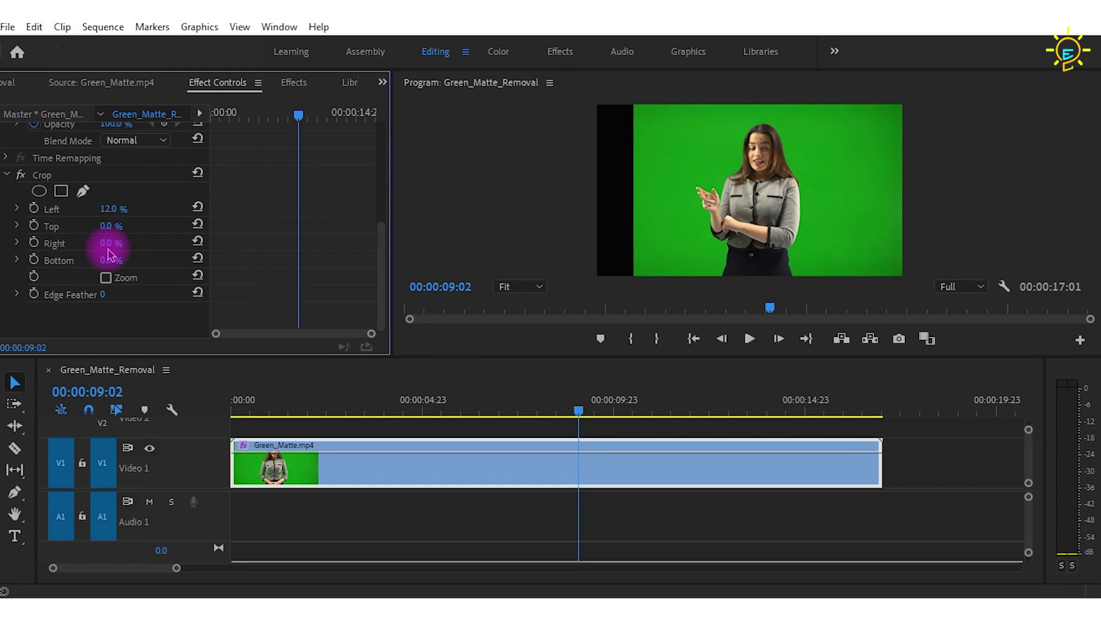
pyautogui.moveTo(105, 243)
pyautogui.mouseDown()
pyautogui.moveTo(120, 243)
pyautogui.moveTo(107, 243)
pyautogui.mouseUp()
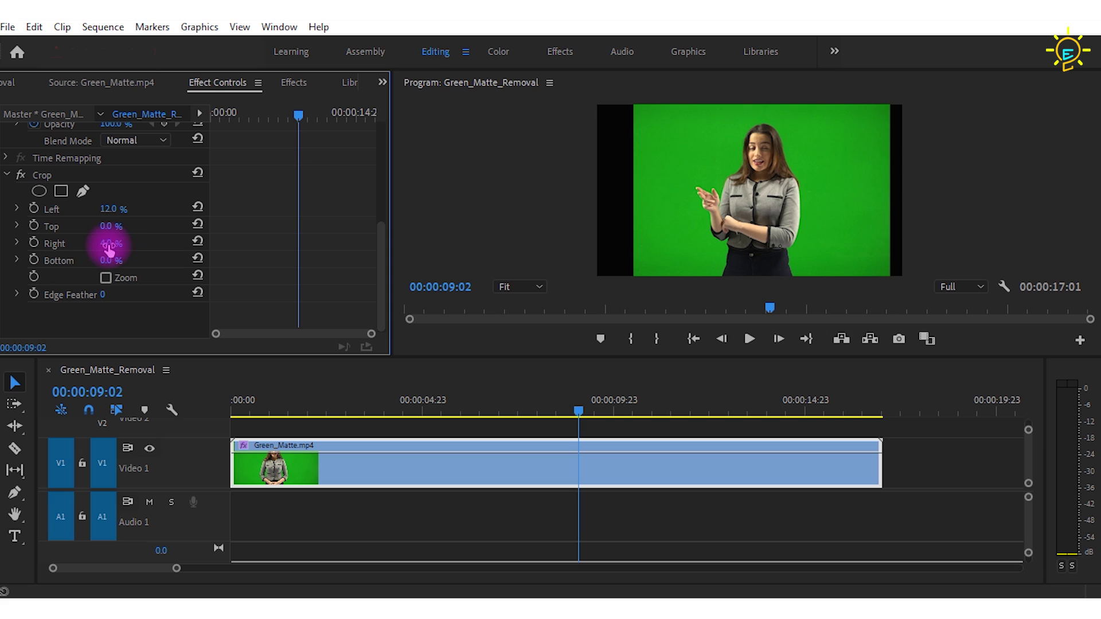
pyautogui.write('4')
pyautogui.click(120, 194)
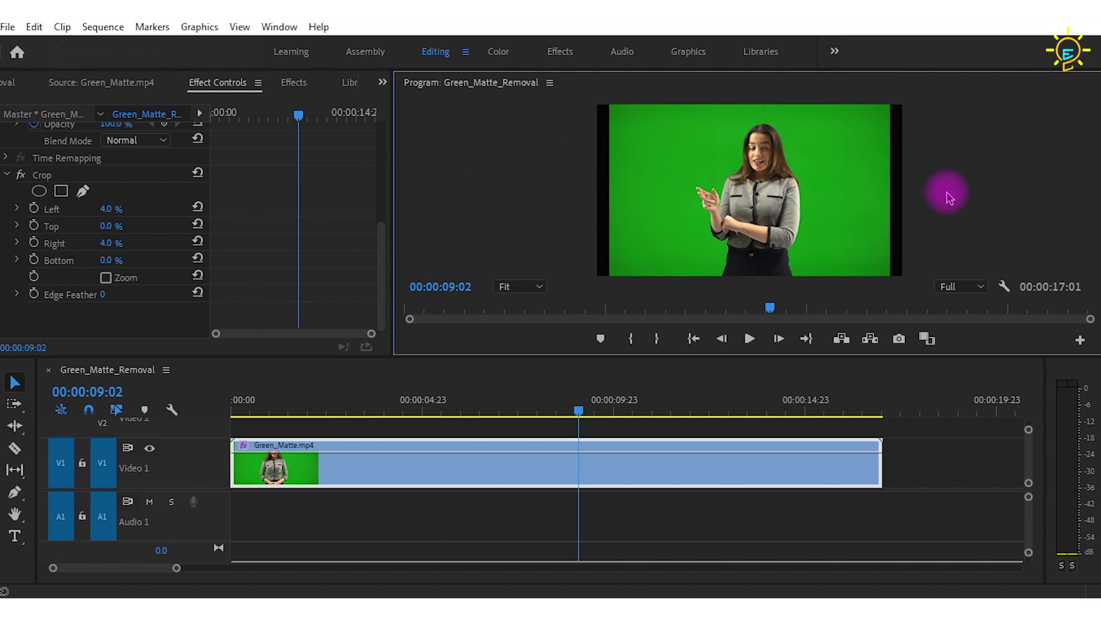
pyautogui.press('`')
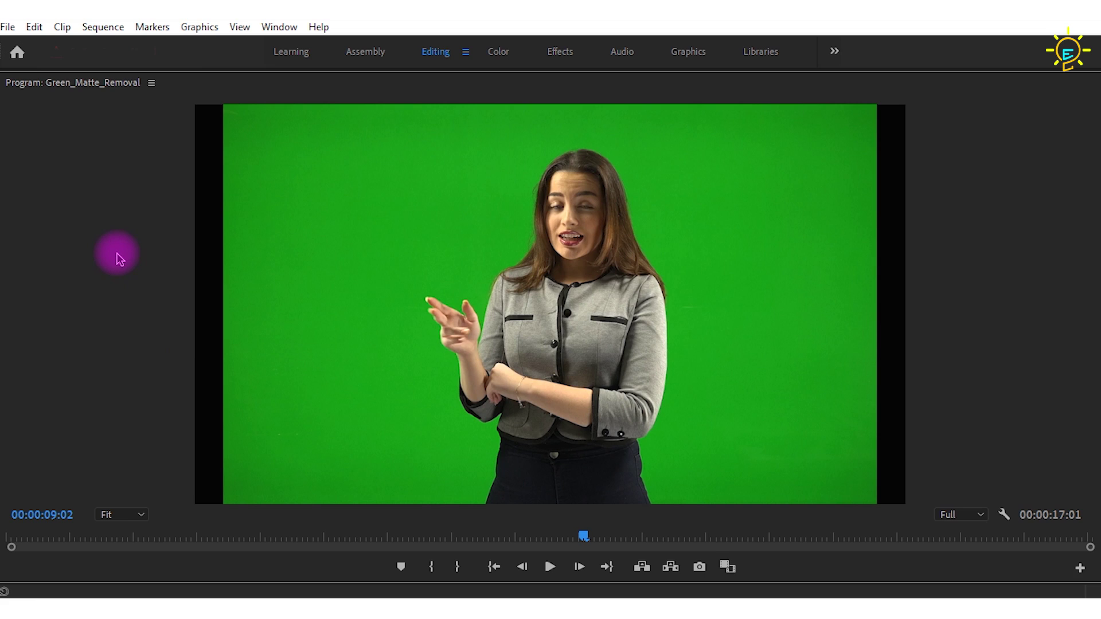
pyautogui.press('`')
pyautogui.scroll(3, 331, 225)
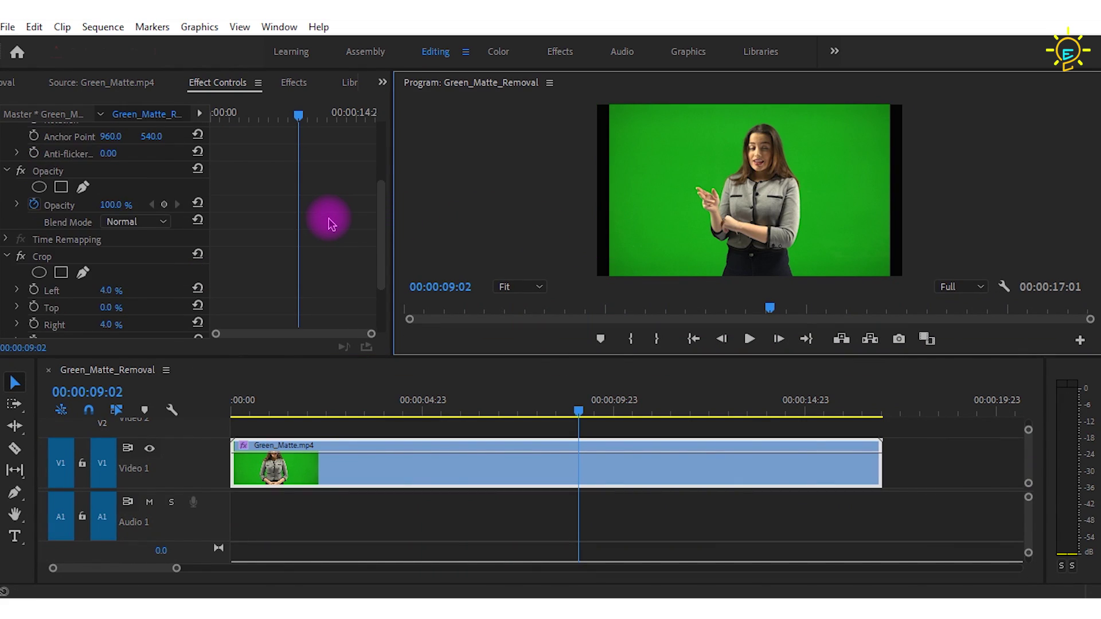
pyautogui.scroll(3, 331, 223)
pyautogui.scroll(2, 331, 223)
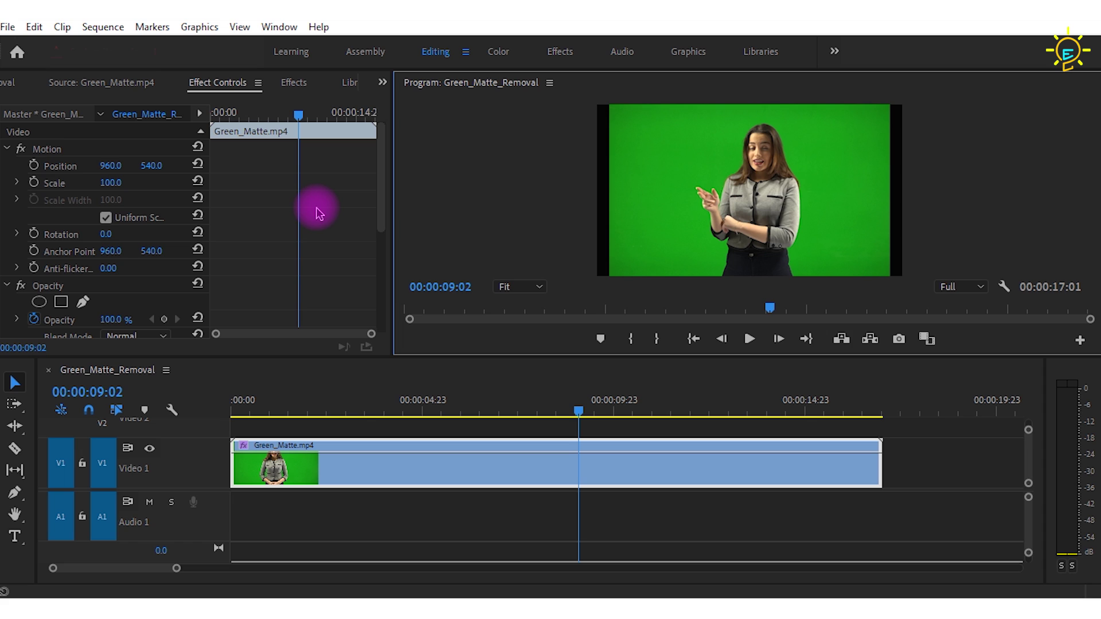
# Apply Ultra Key from the Effects panel to Green_Matte.mp4 and show its Effect Controls
pyautogui.click(293, 83)
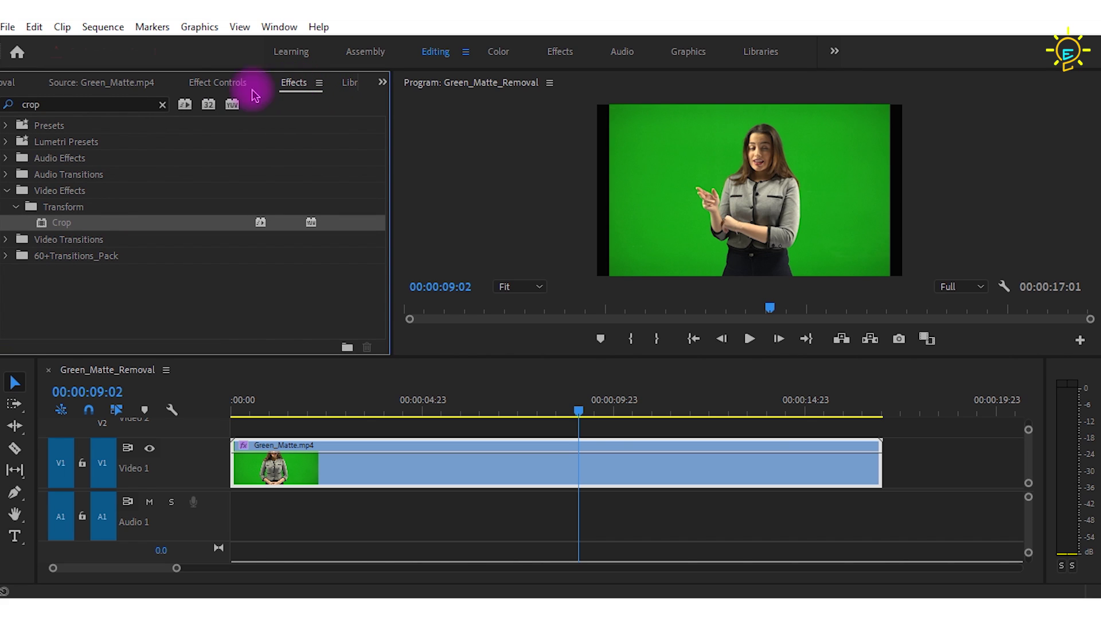
pyautogui.moveTo(76, 105); pyautogui.dragTo(3, 112)
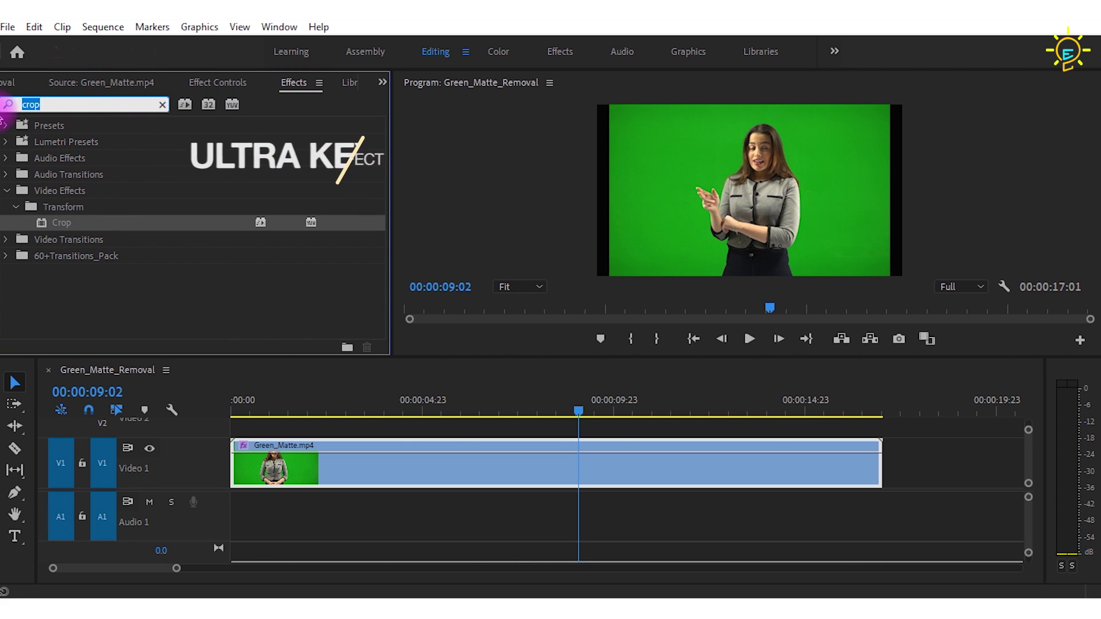
pyautogui.write('ultra key')
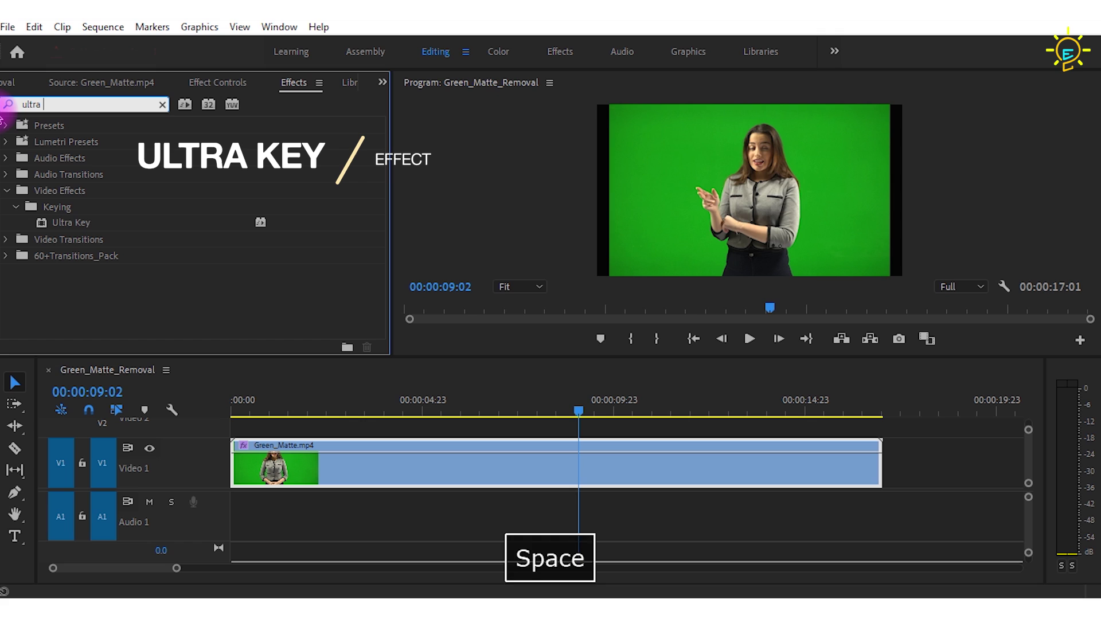
pyautogui.click(70, 222)
pyautogui.moveTo(285, 406); pyautogui.dragTo(323, 461)
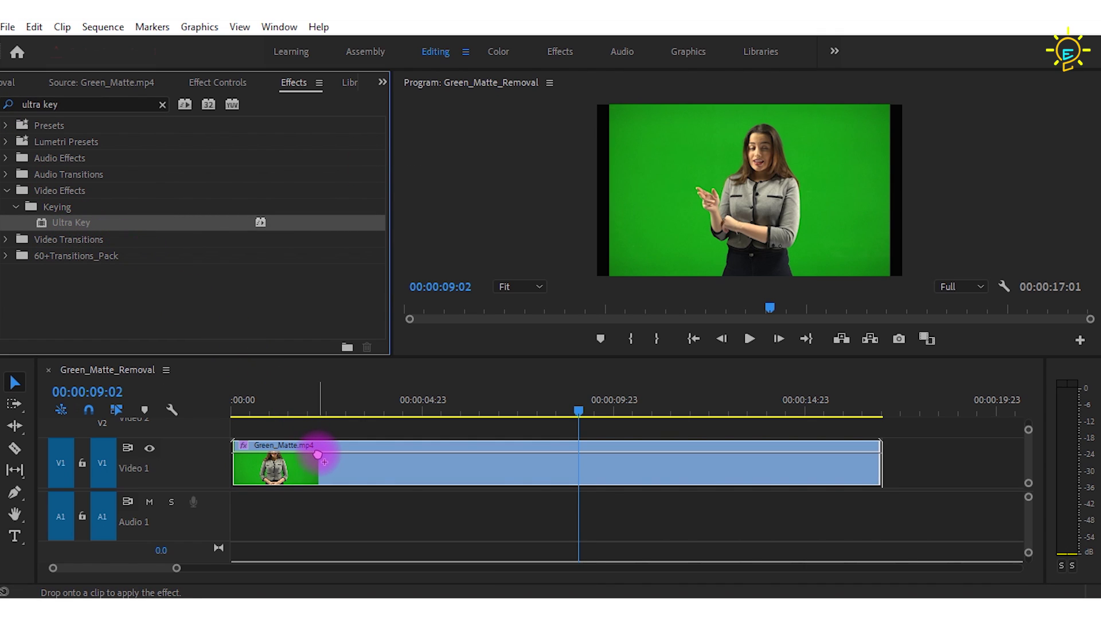
pyautogui.click(228, 83)
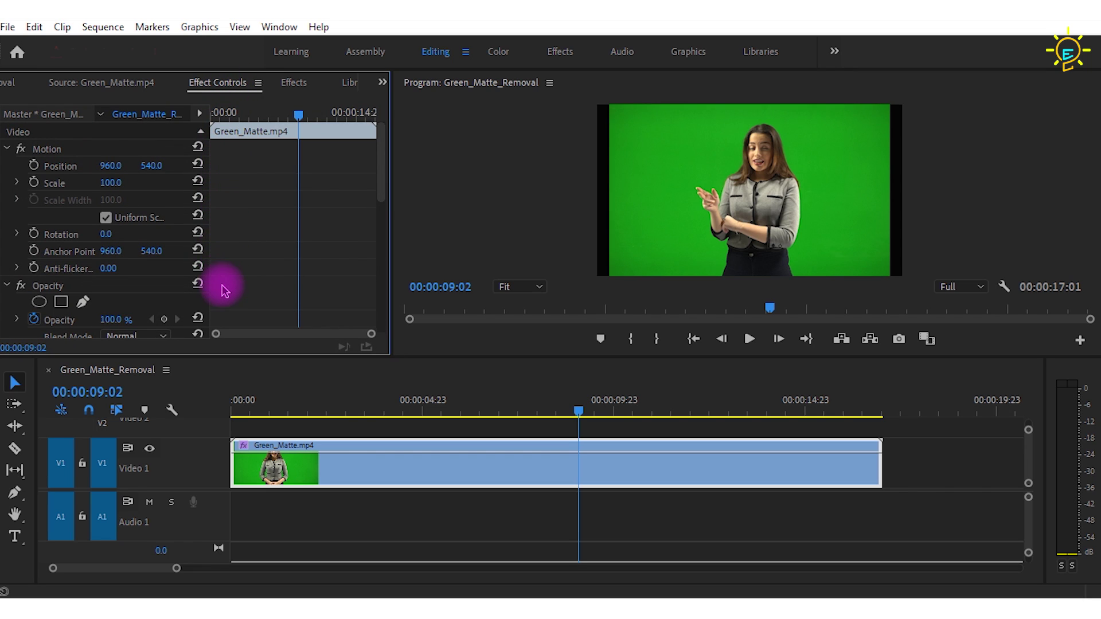
pyautogui.scroll(-5, 224, 284)
pyautogui.scroll(-3, 224, 293)
pyautogui.scroll(-3, 223, 293)
pyautogui.scroll(-2, 224, 292)
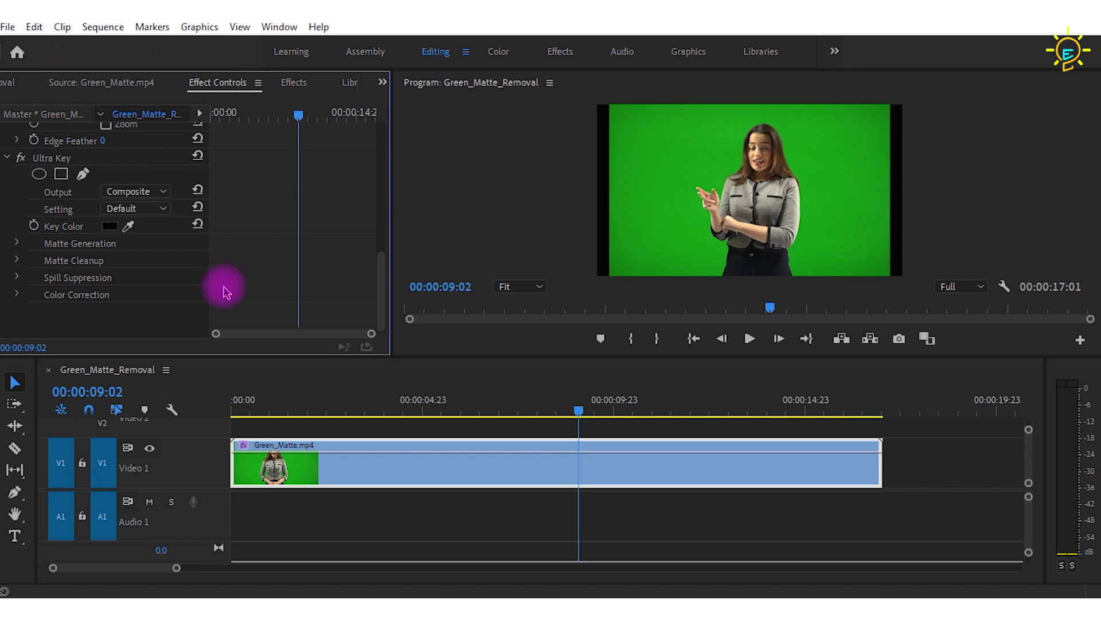
# Set Ultra Key Output to Alpha Channel, save, and sample the green backdrop as Key Color
pyautogui.click(143, 192)
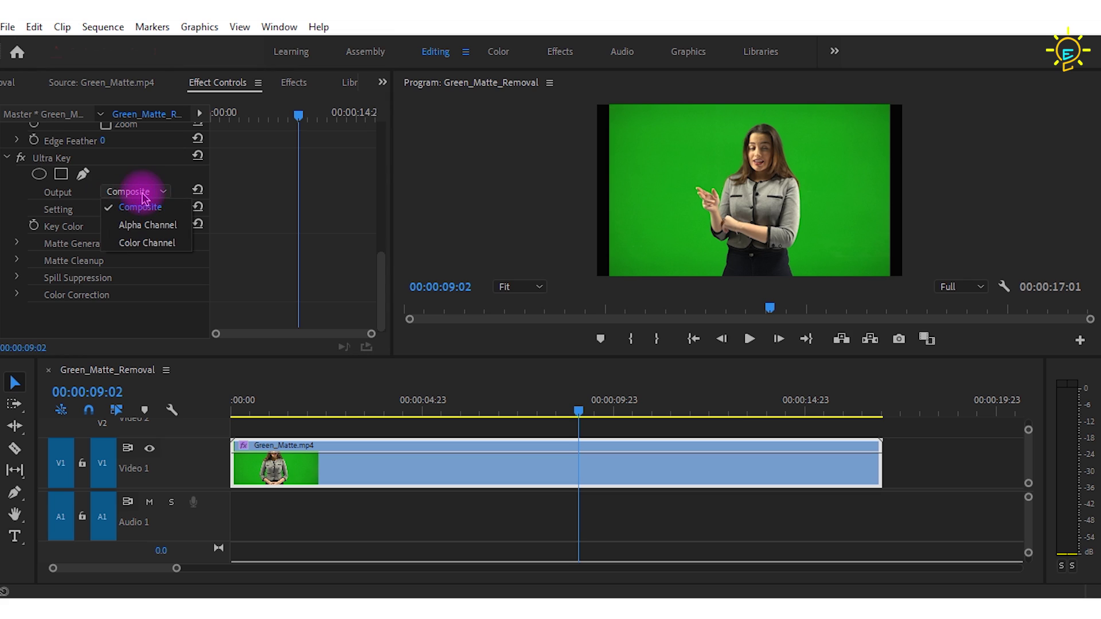
pyautogui.click(146, 226)
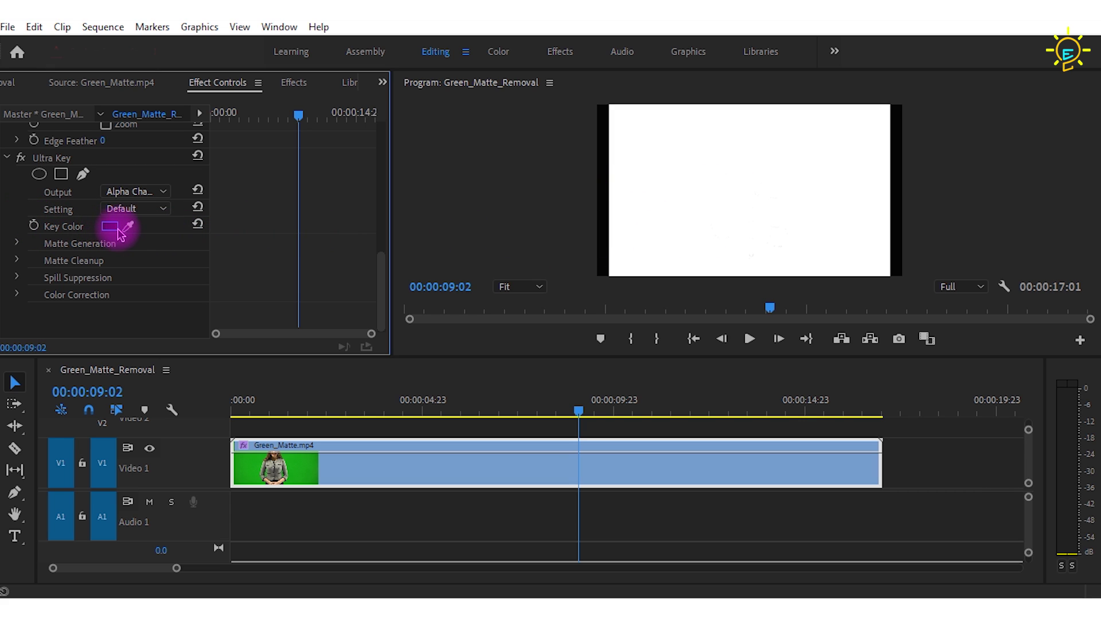
pyautogui.hotkey('ctrl', 's')
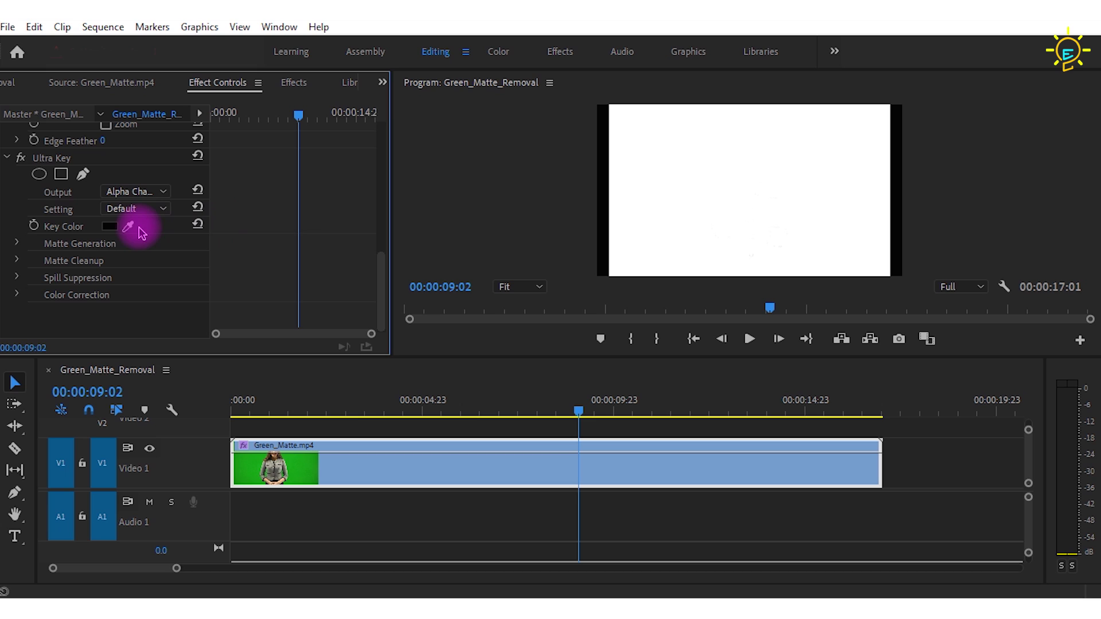
pyautogui.click(129, 227)
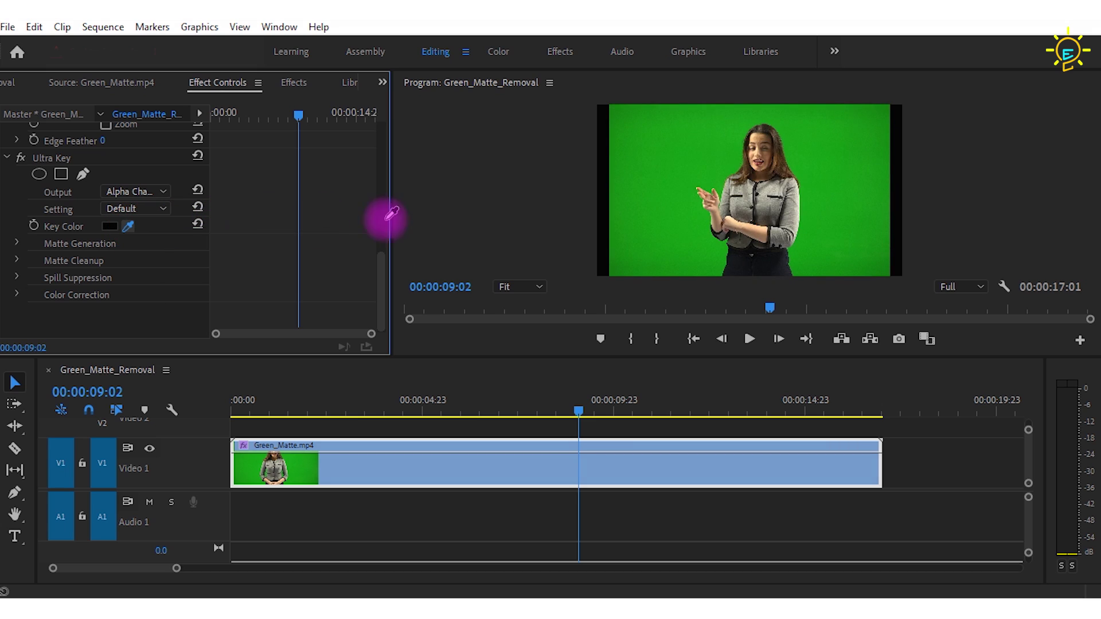
pyautogui.click(722, 172)
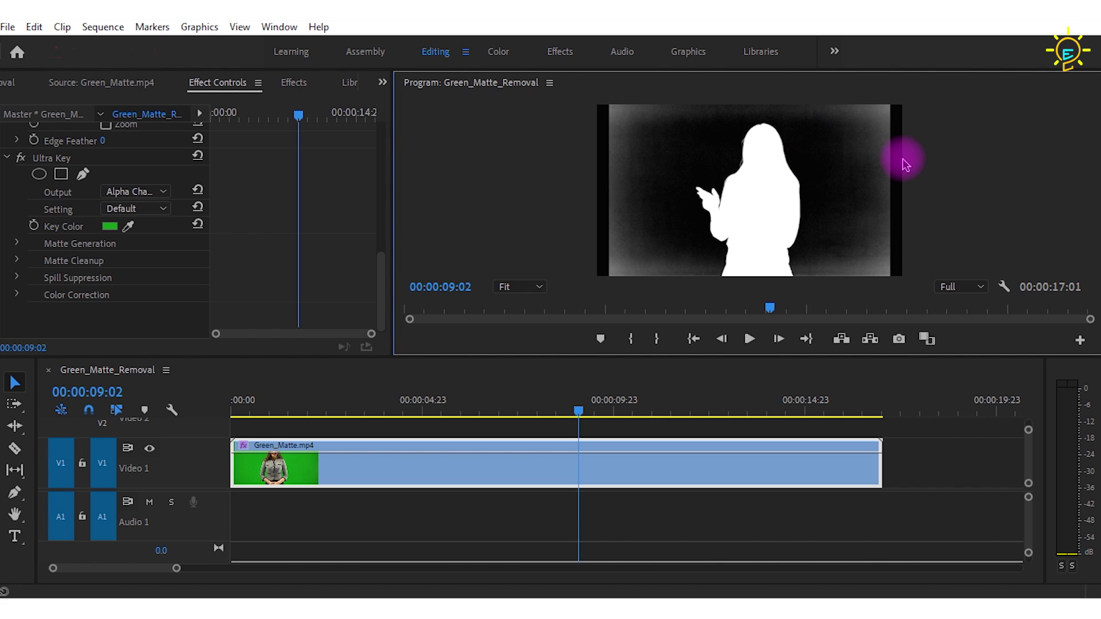
pyautogui.press('`')
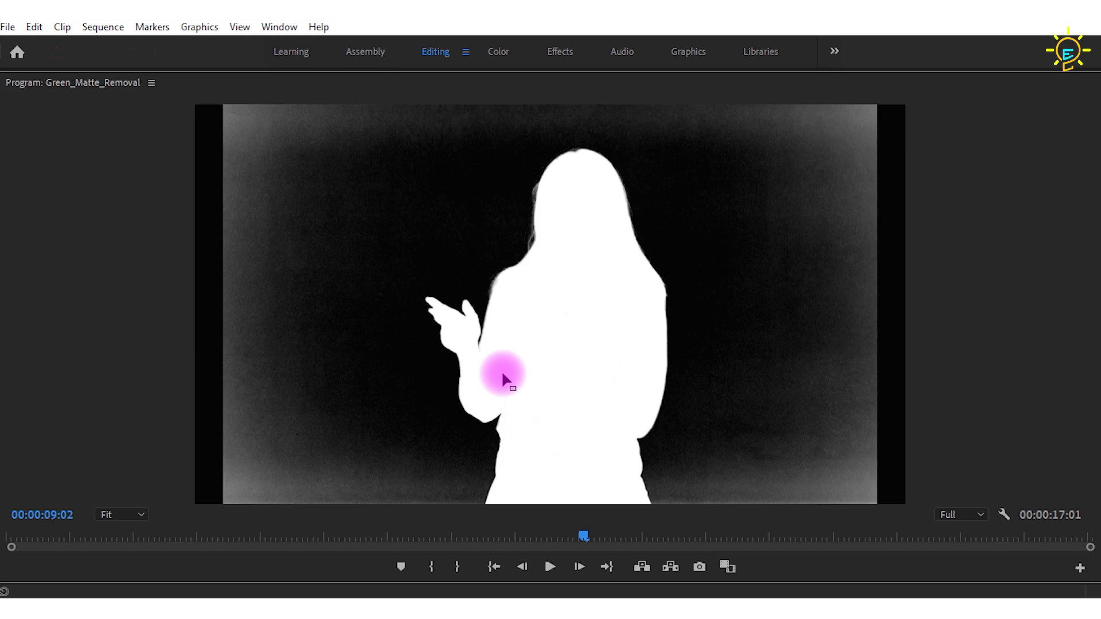
pyautogui.press('`')
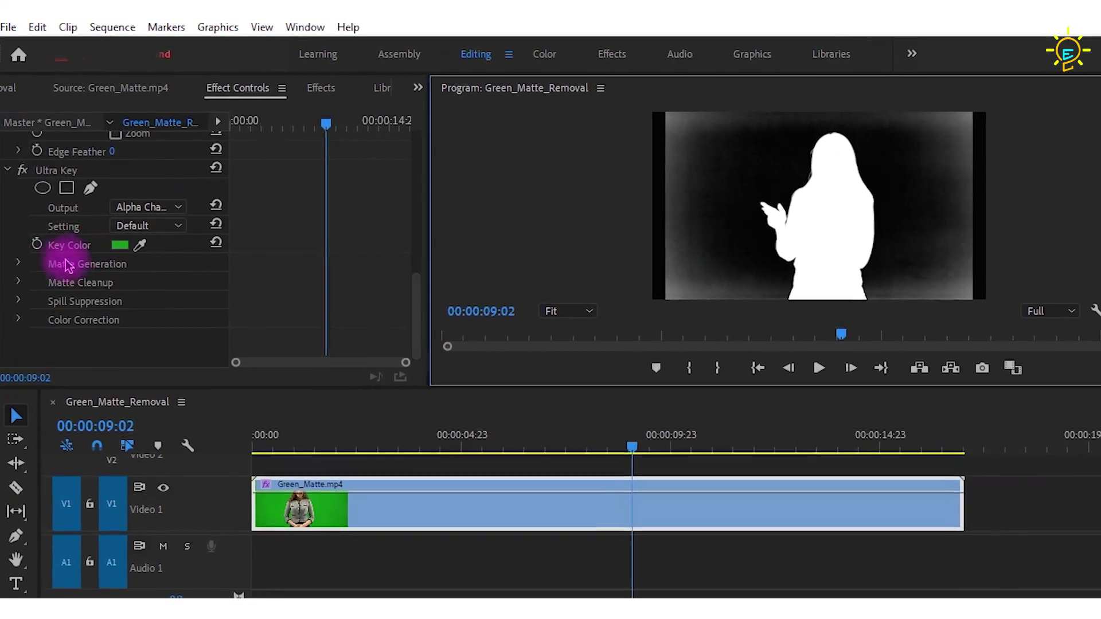
# Under Ultra Key's Matte Cleanup, set Contrast to 100 and Mid Point to 100
pyautogui.click(17, 274)
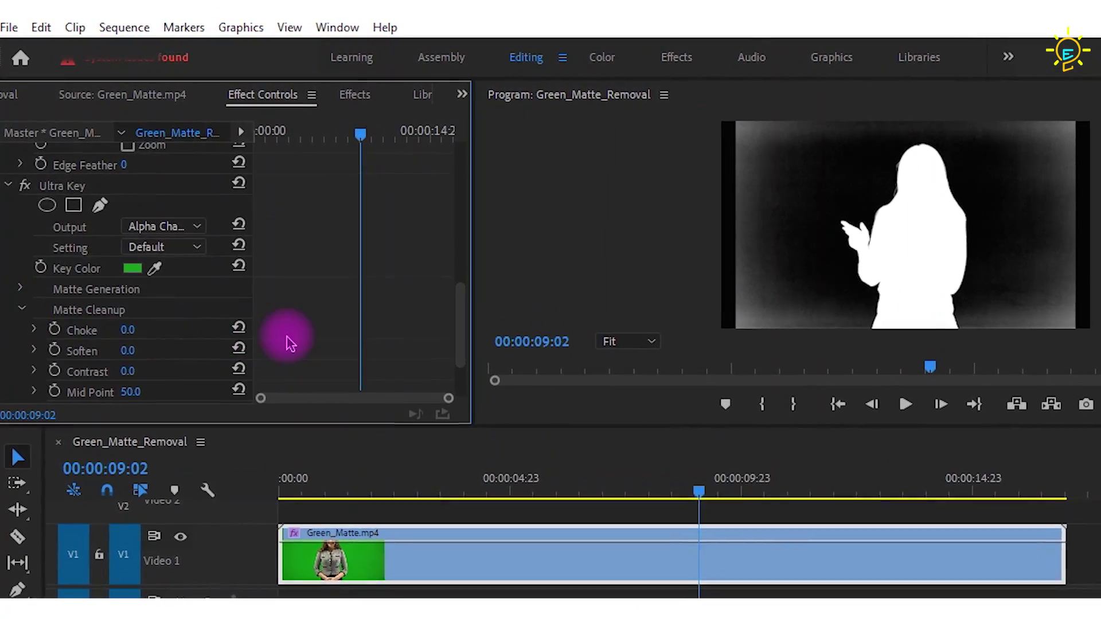
pyautogui.scroll(-3, 289, 336)
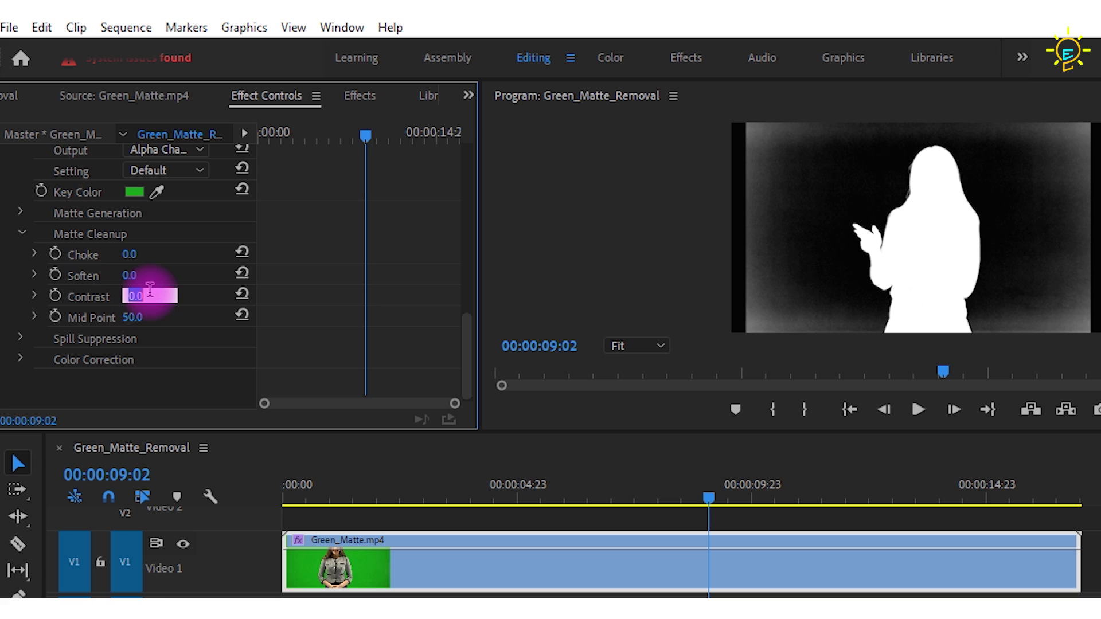
pyautogui.write('100')
pyautogui.press('Return')
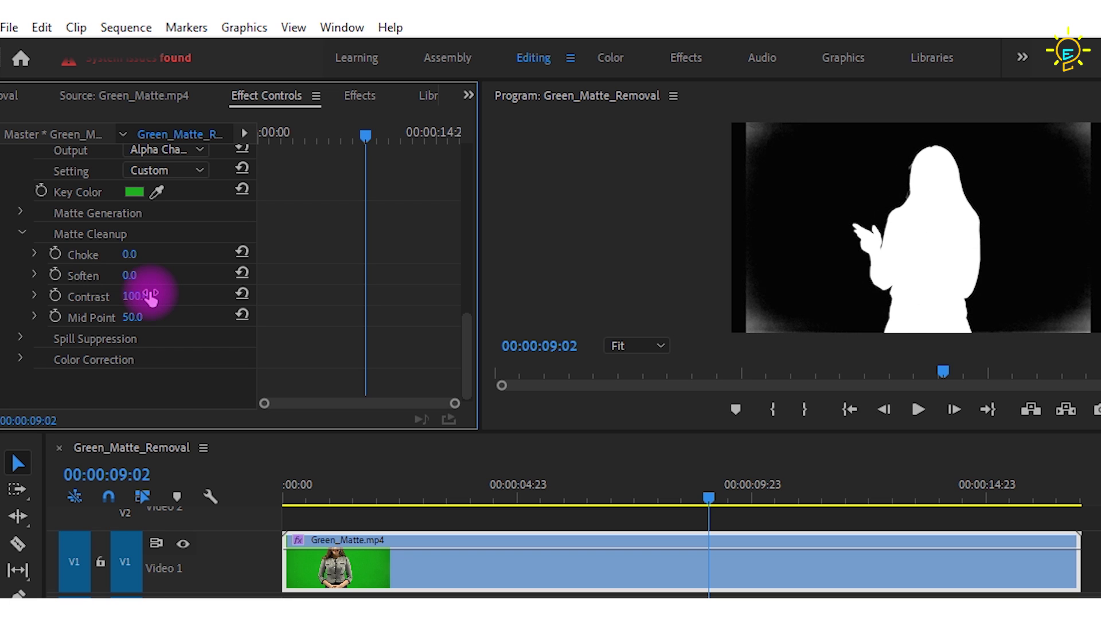
pyautogui.click(138, 317)
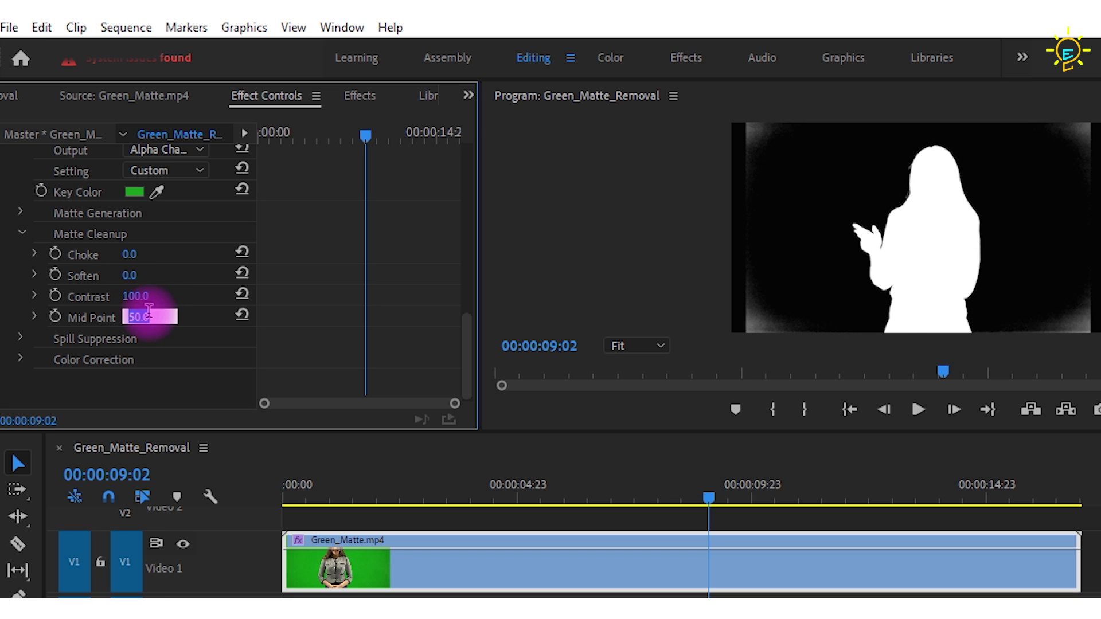
pyautogui.write('100')
pyautogui.press('Return')
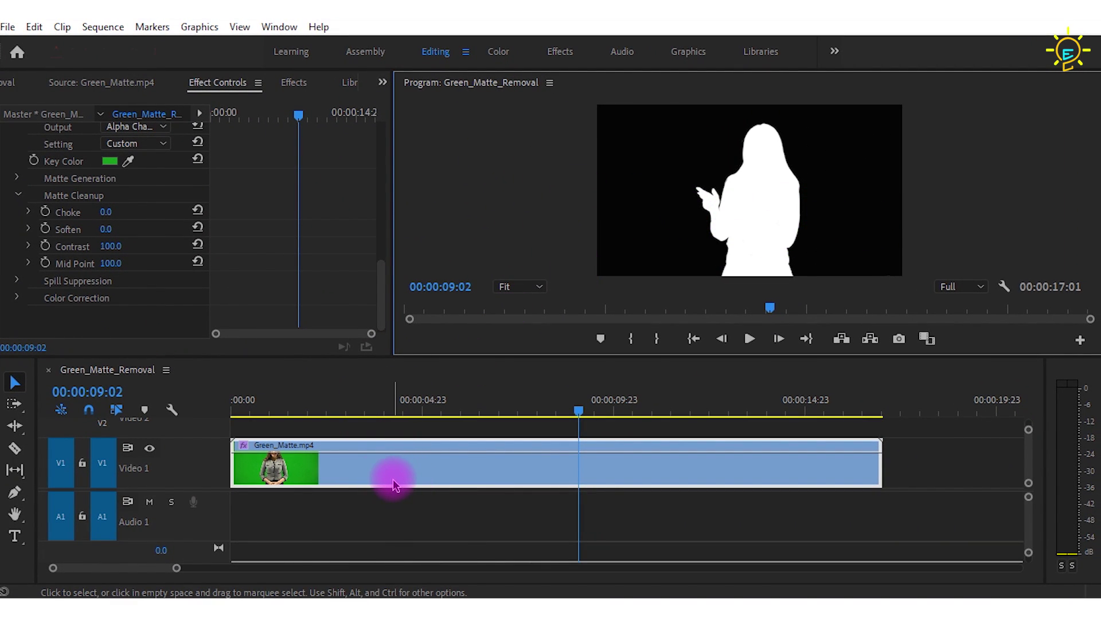
# Move Green_Matte.mp4 from V1 to V2 and switch Ultra Key Output back to Composite
pyautogui.moveTo(393, 479); pyautogui.dragTo(397, 430)
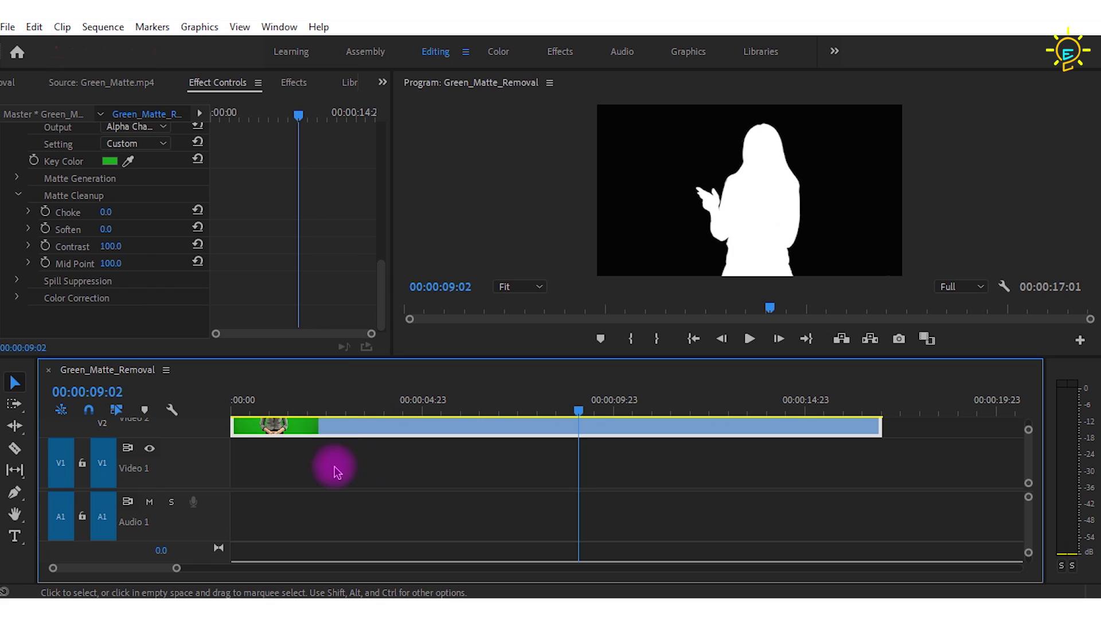
pyautogui.scroll(3, 243, 231)
pyautogui.click(138, 224)
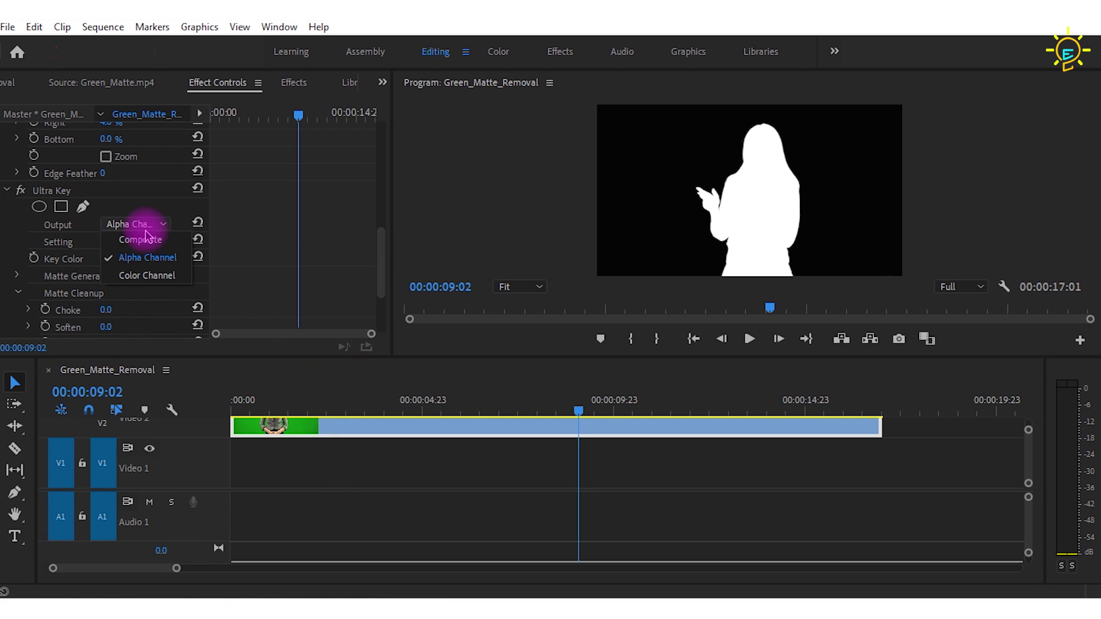
pyautogui.click(141, 241)
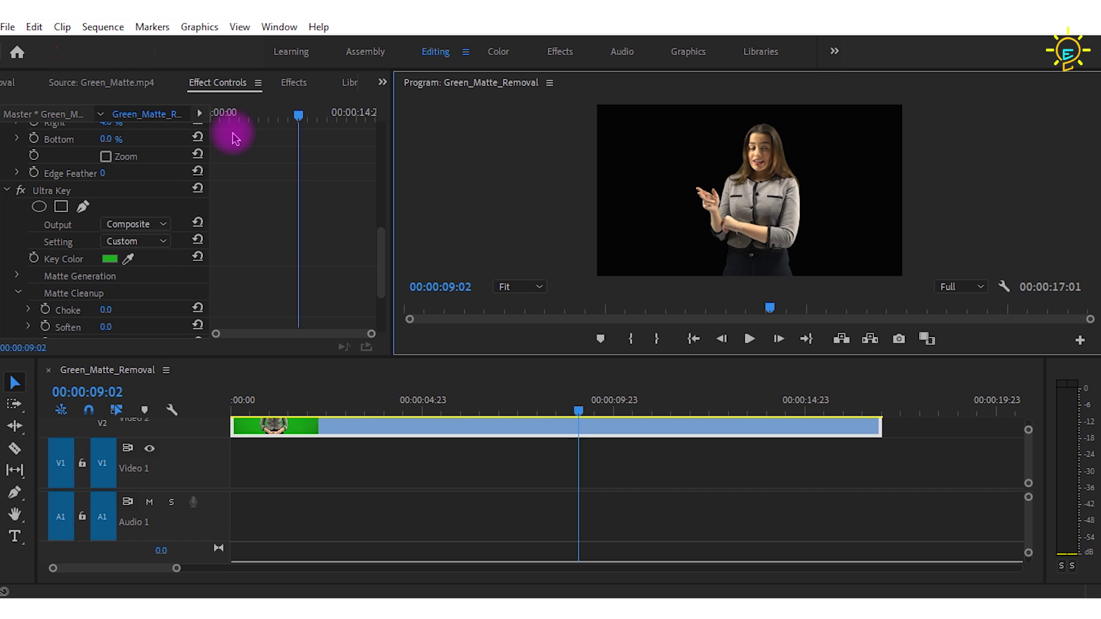
pyautogui.click(99, 82)
# Lay Background.jpeg on V1 for the presenter clip's full length and play it at 1/2 resolution
pyautogui.click(12, 82)
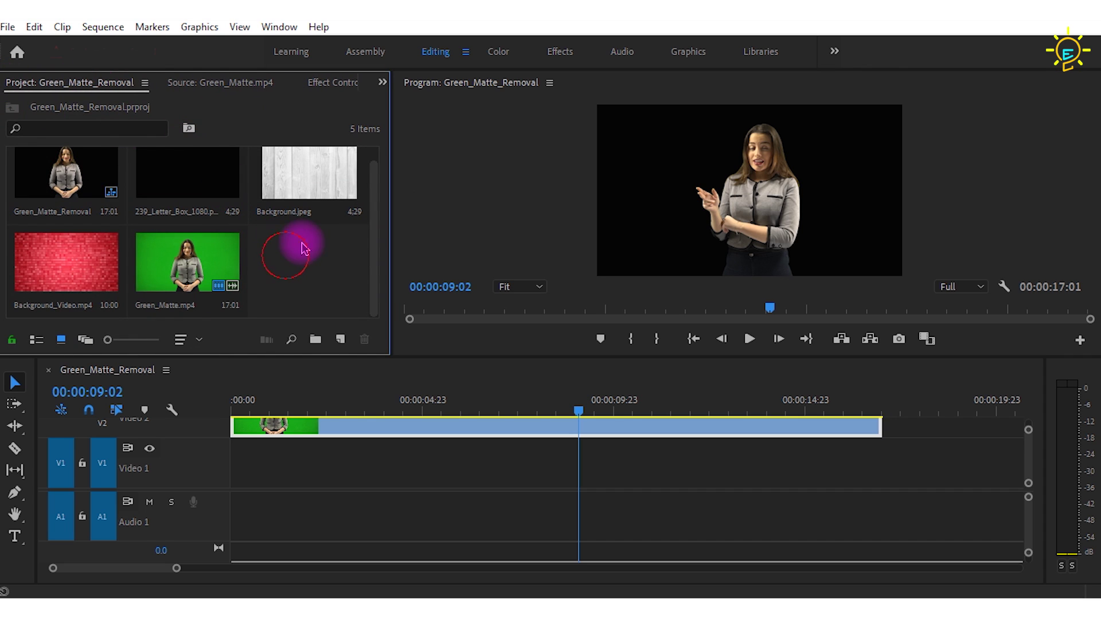
pyautogui.click(309, 177)
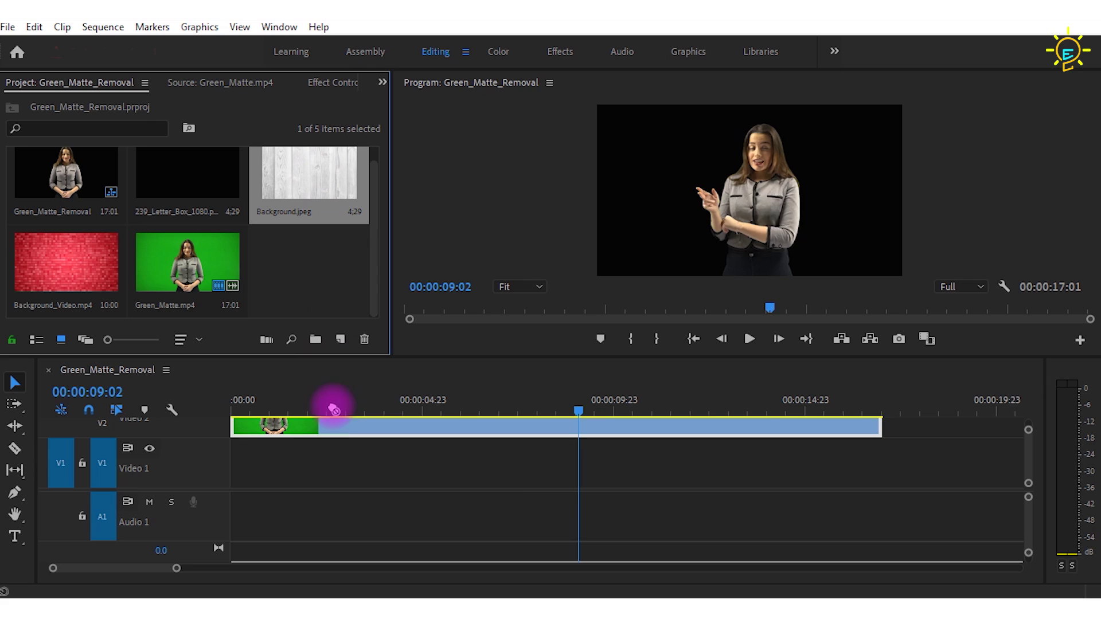
pyautogui.moveTo(335, 409); pyautogui.dragTo(327, 465)
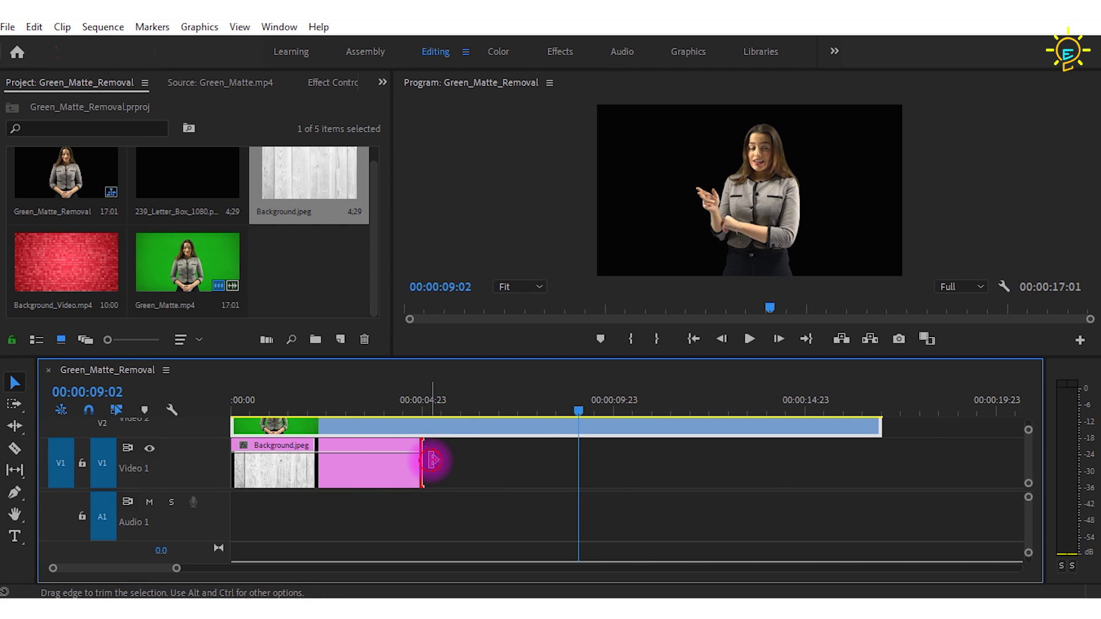
pyautogui.moveTo(424, 464); pyautogui.dragTo(882, 465)
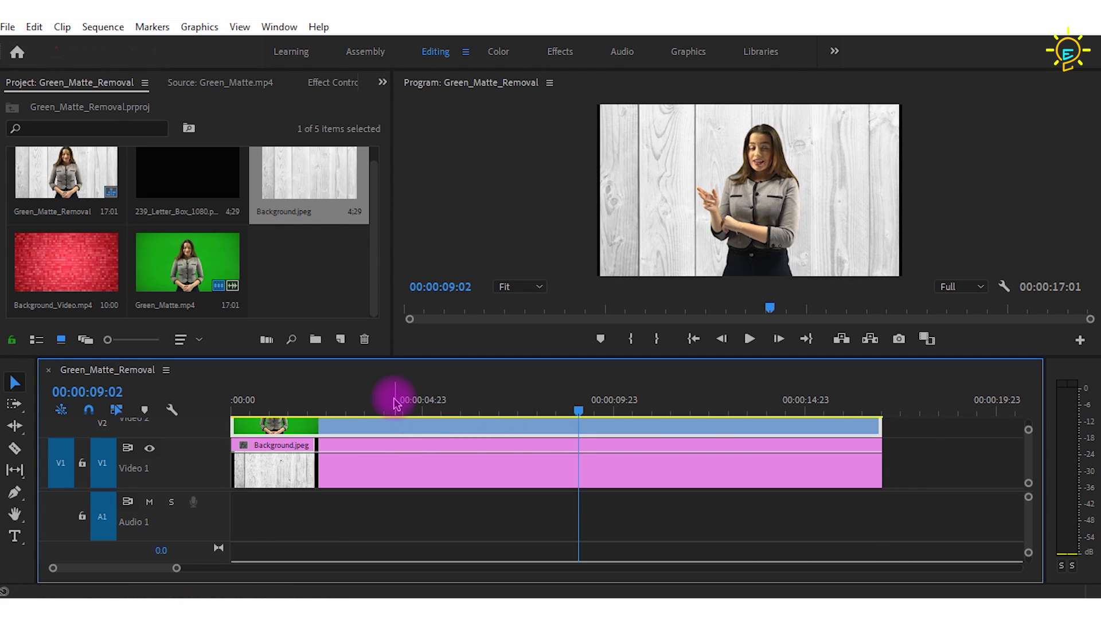
pyautogui.moveTo(396, 402); pyautogui.dragTo(168, 394)
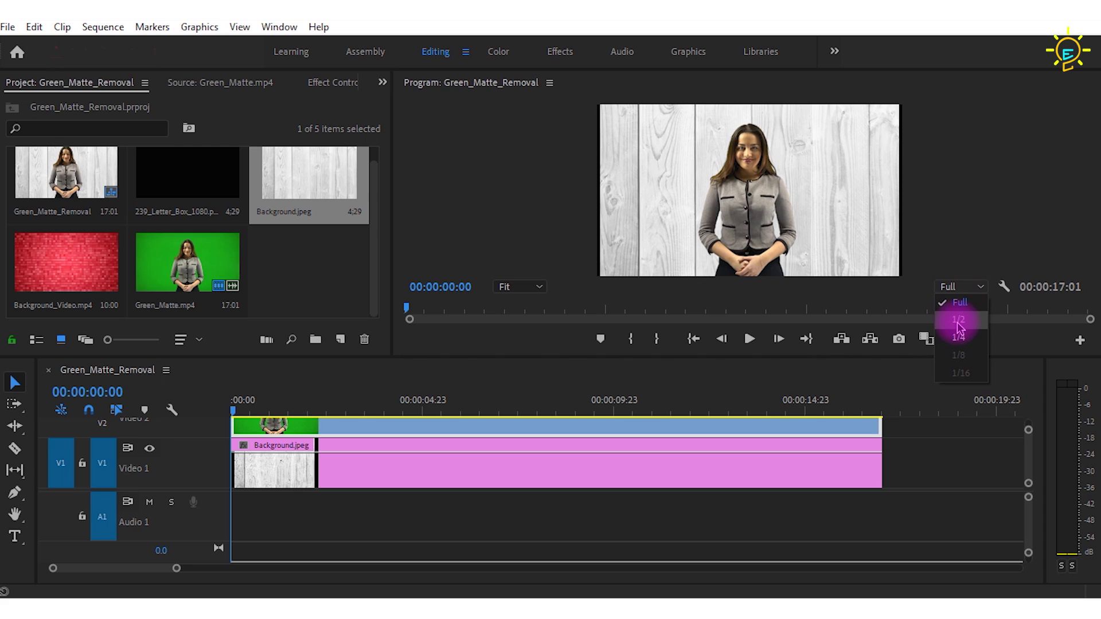
pyautogui.click(964, 324)
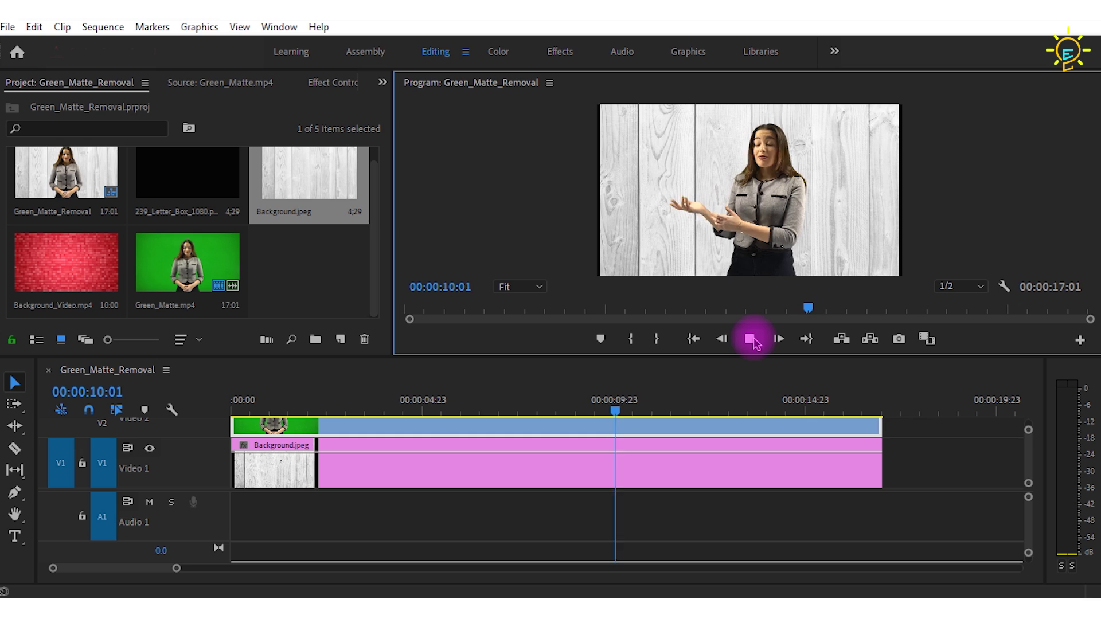
# Swap Background.jpeg on V1 for Background_Video.mp4 and adjust the new clip's end
pyautogui.click(774, 471)
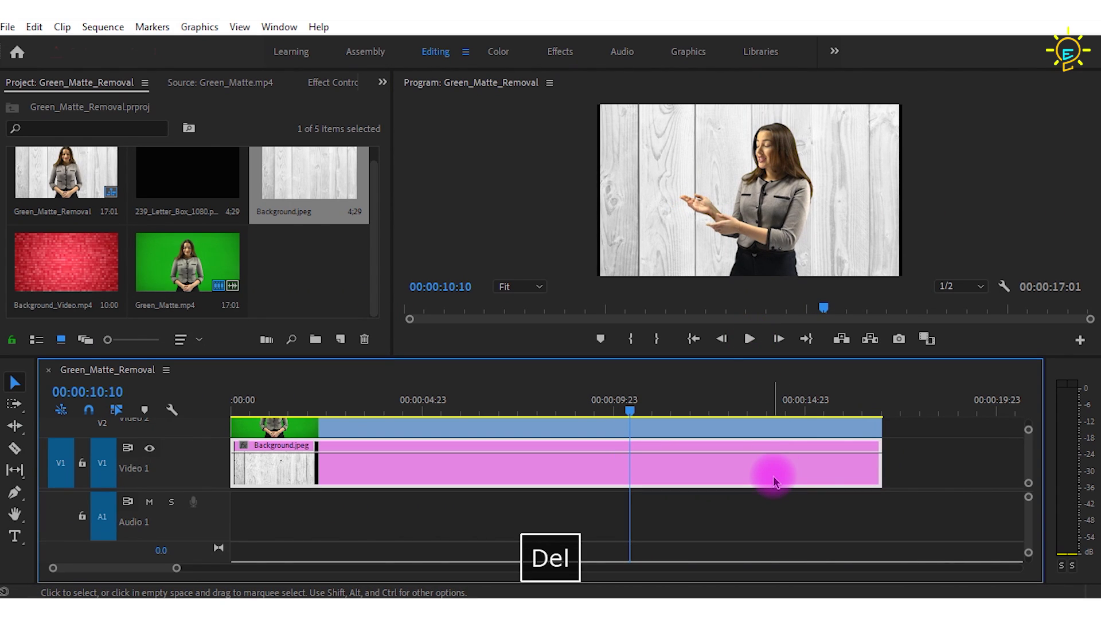
pyautogui.press('Delete')
pyautogui.moveTo(65, 266); pyautogui.dragTo(246, 475)
pyautogui.moveTo(615, 464); pyautogui.dragTo(878, 466)
# Preview the presenter over the red brick background from the sequence start
pyautogui.moveTo(250, 401); pyautogui.dragTo(160, 405)
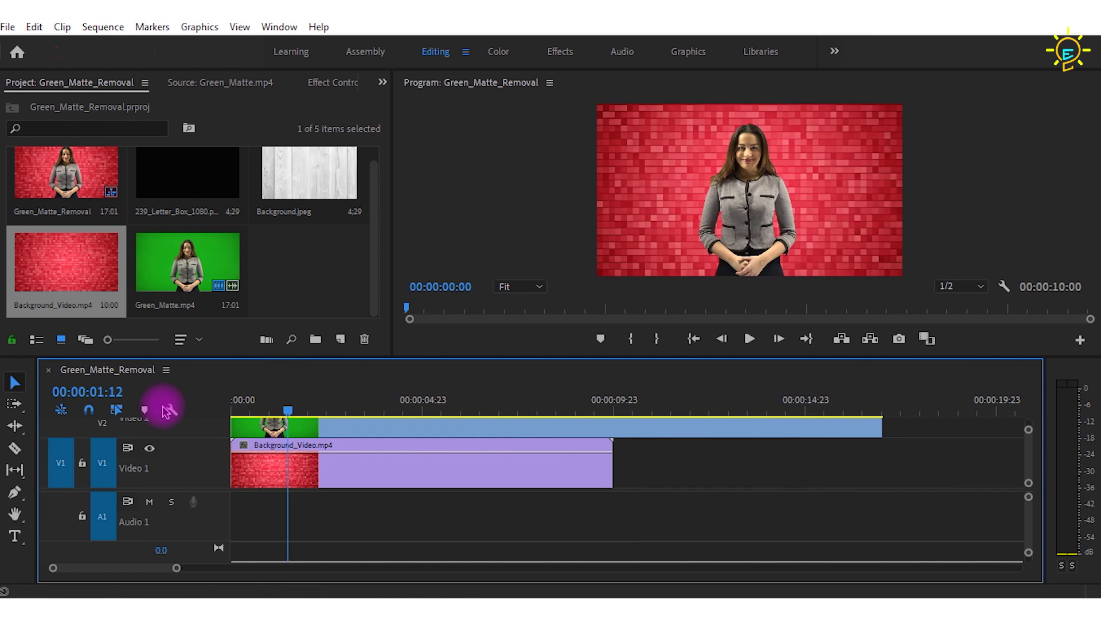
pyautogui.click(748, 340)
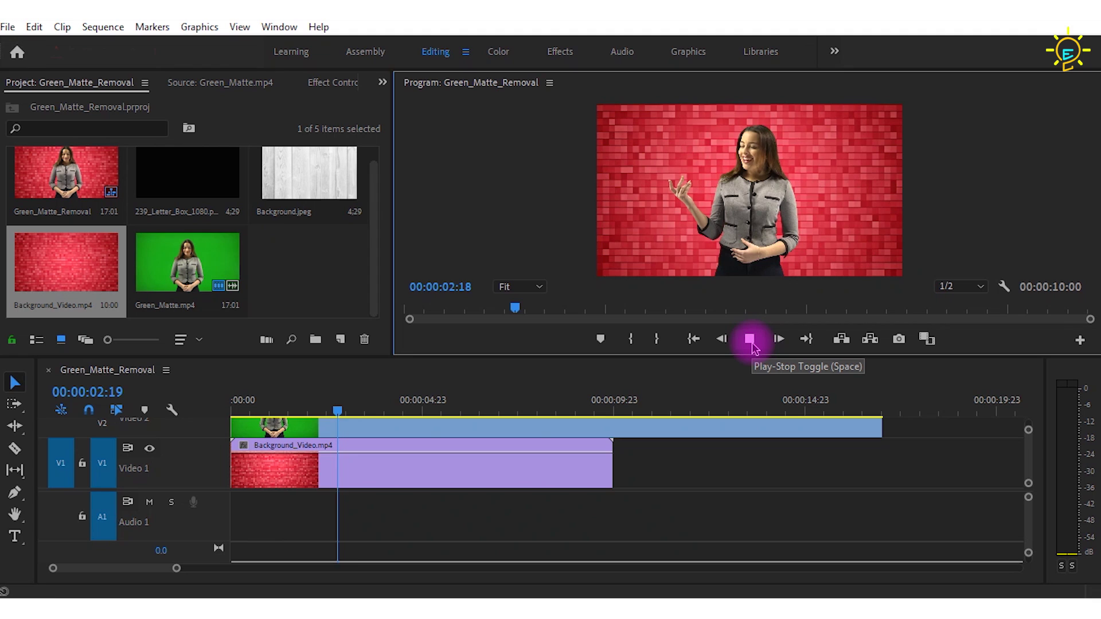
pyautogui.click(750, 338)
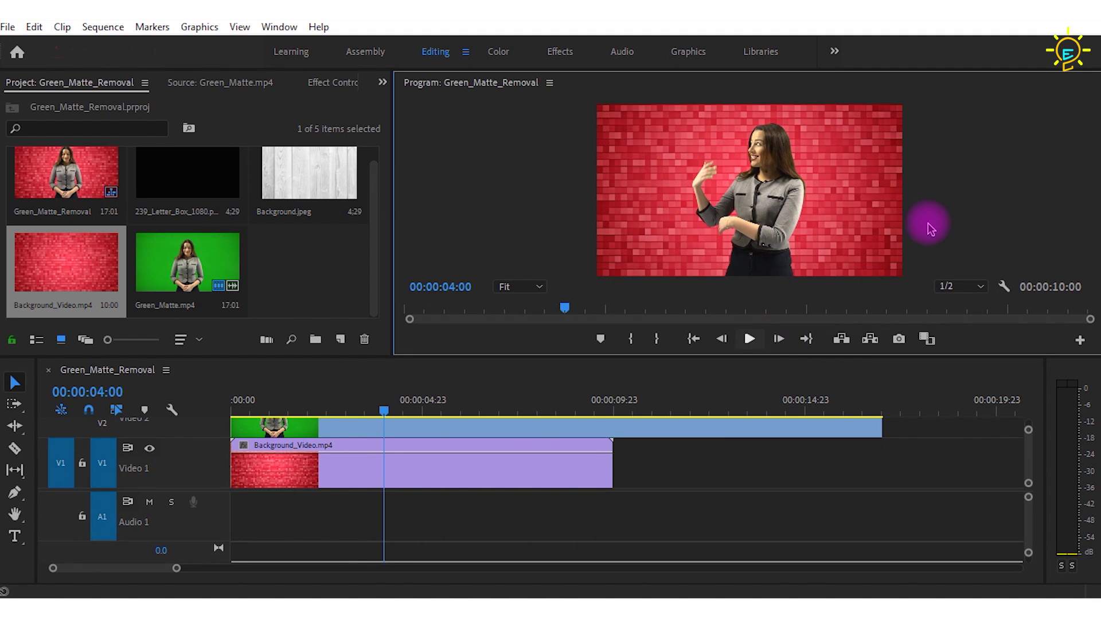